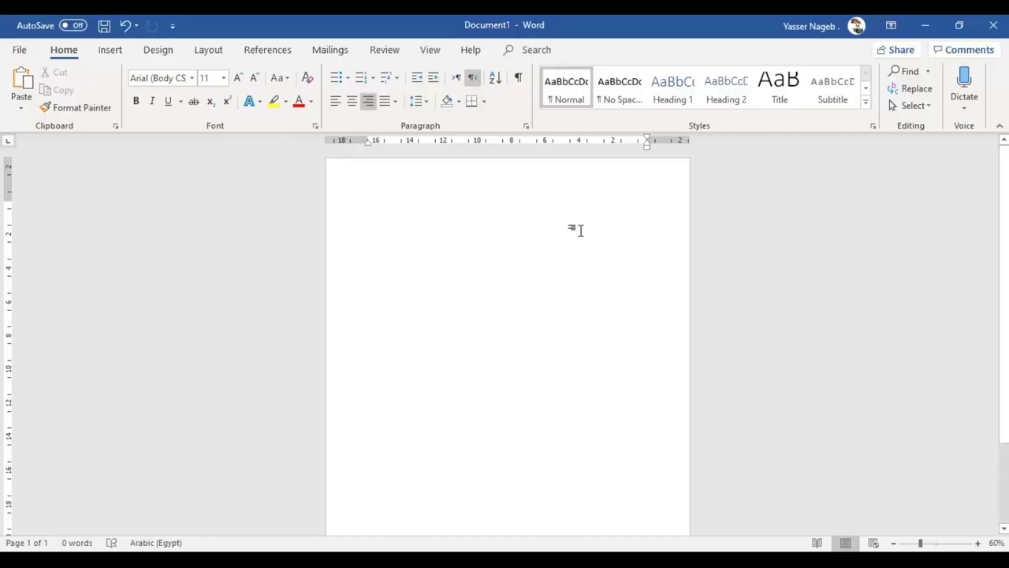
Open the header, delete a stray 1 typed there, and return to the body.
{"action": "double_click", "coordinate": [600, 182]}
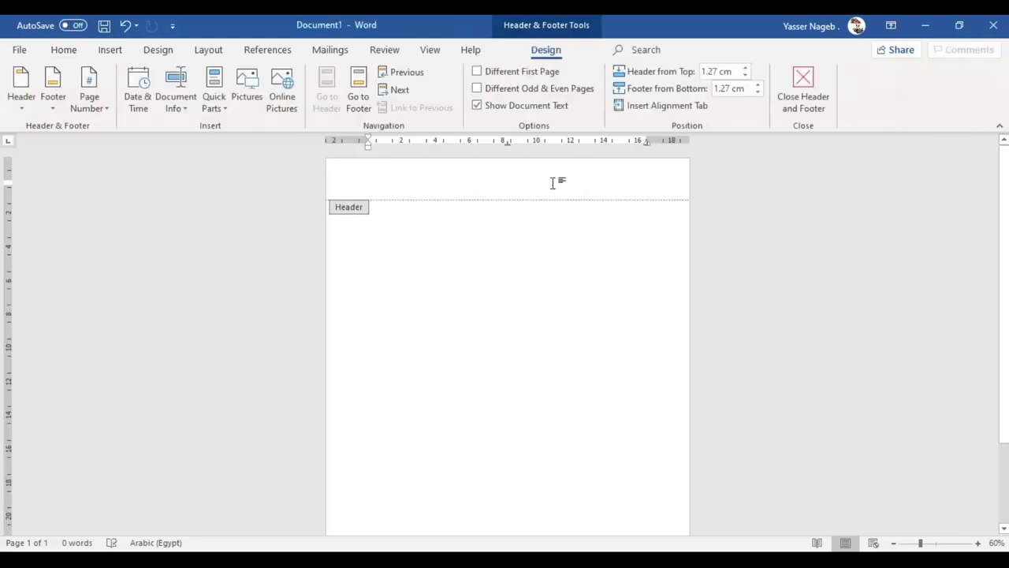
{"action": "left_click", "coordinate": [96, 108]}
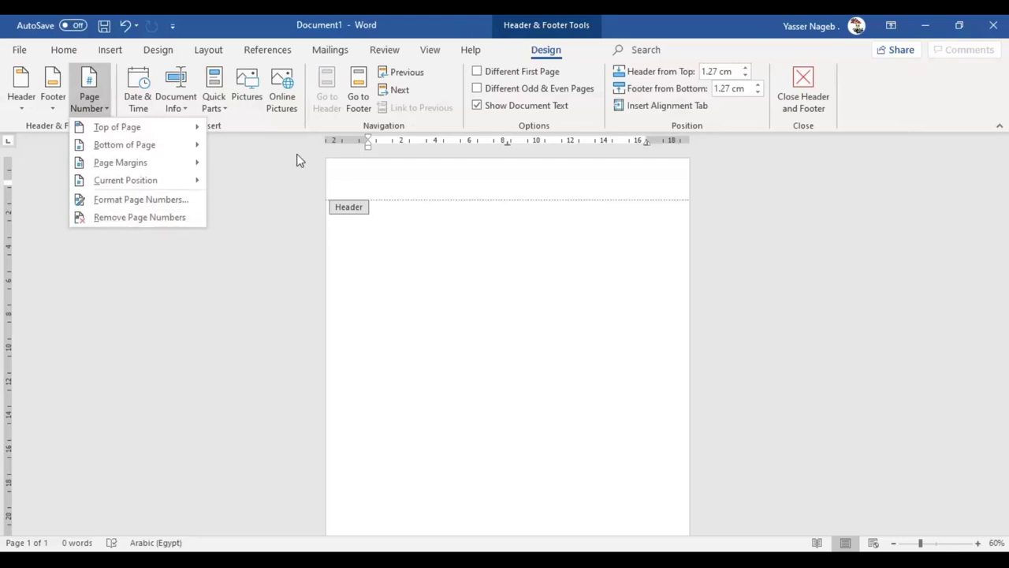
{"action": "left_click", "coordinate": [555, 186]}
{"action": "type", "text": "1"}
{"action": "key", "text": "BackSpace"}
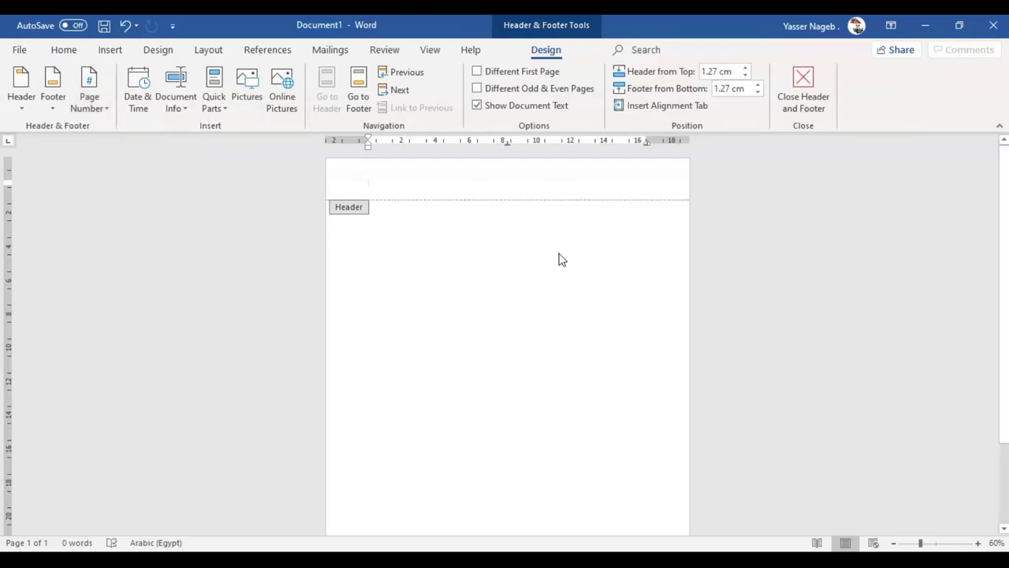
{"action": "double_click", "coordinate": [549, 254]}
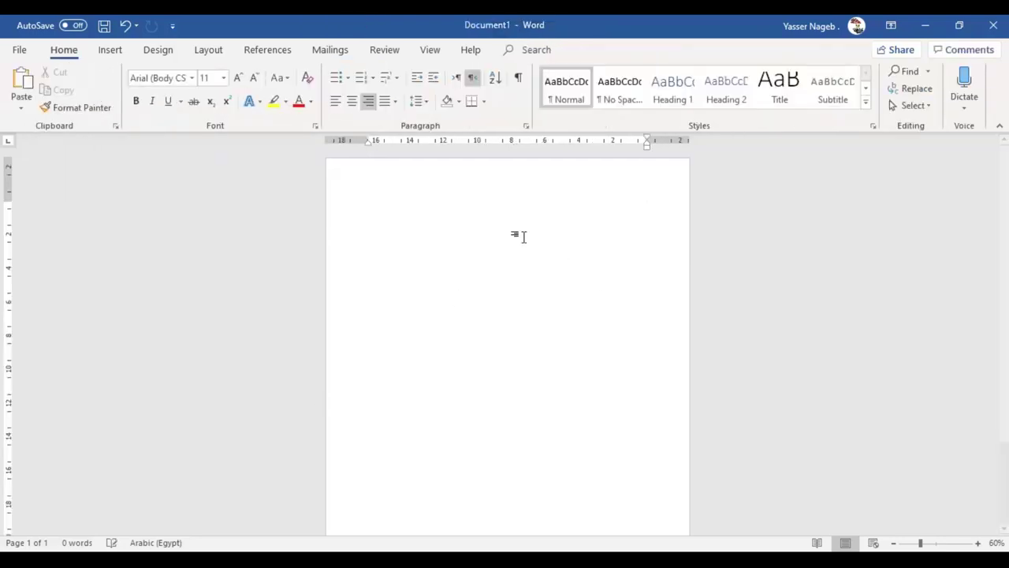
Insert a Plain Number 2 page number centred at the bottom of the page.
{"action": "left_click", "coordinate": [108, 54]}
{"action": "left_click", "coordinate": [721, 109]}
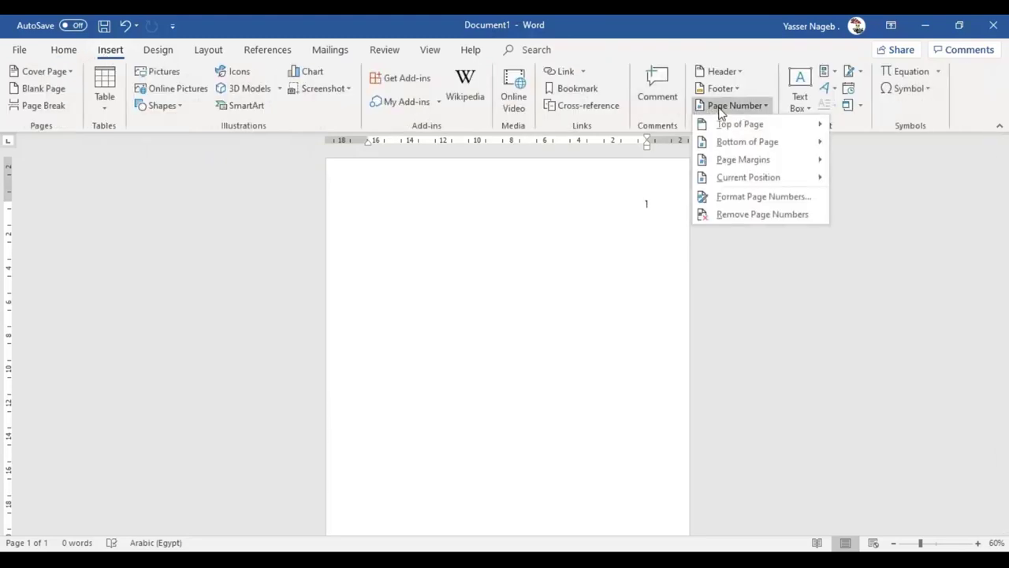
{"action": "mouse_move", "coordinate": [797, 149]}
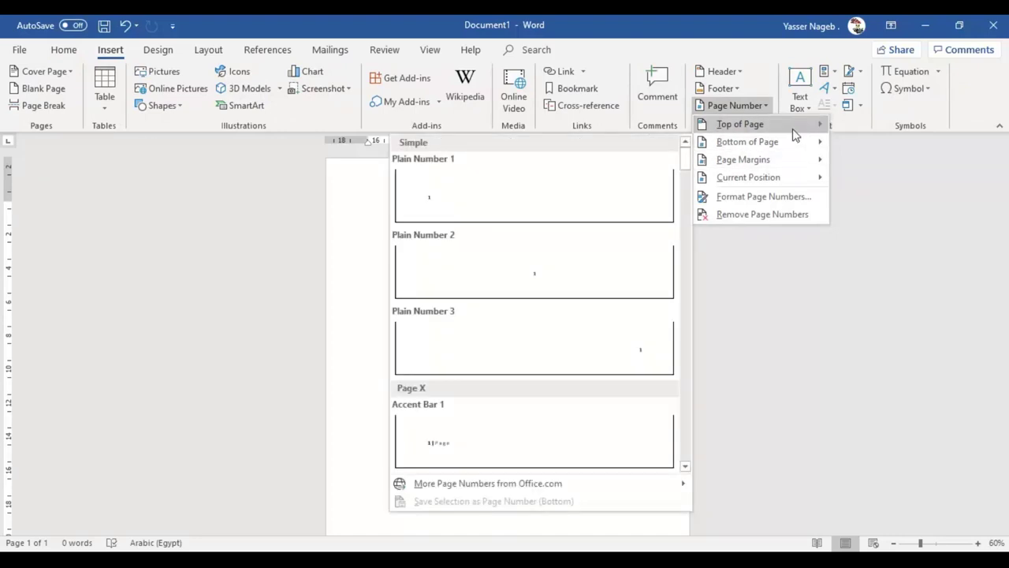
{"action": "mouse_move", "coordinate": [793, 124]}
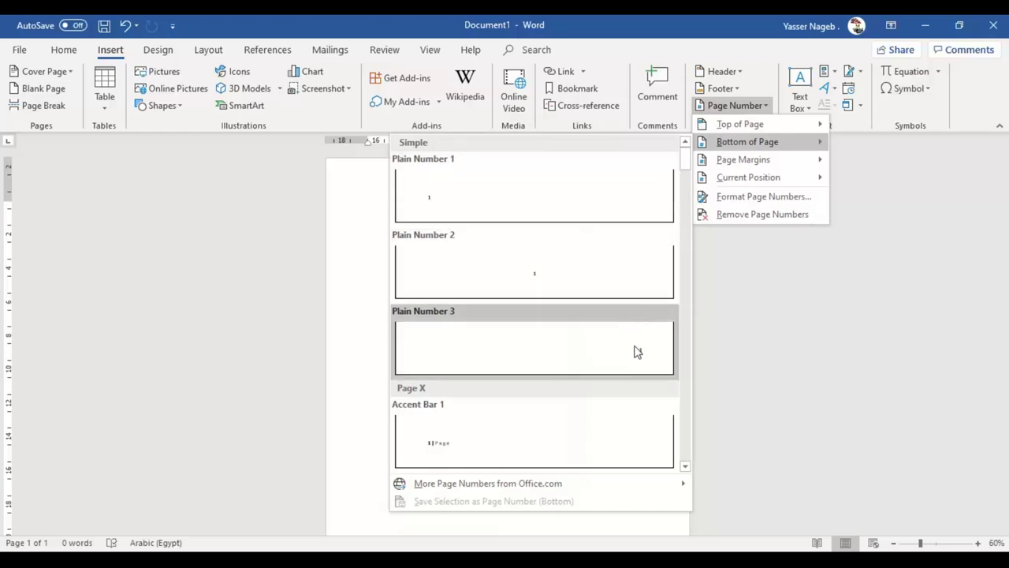
{"action": "scroll", "coordinate": [636, 347], "scroll_direction": "down", "scroll_amount": 3}
{"action": "scroll", "coordinate": [584, 283], "scroll_direction": "down", "scroll_amount": 3}
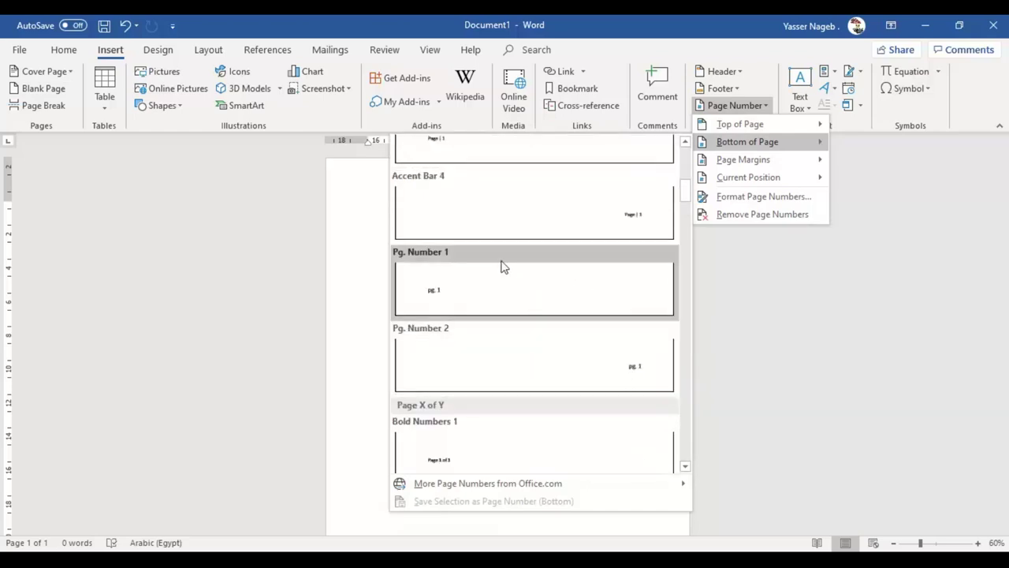
{"action": "scroll", "coordinate": [529, 244], "scroll_direction": "down", "scroll_amount": 3}
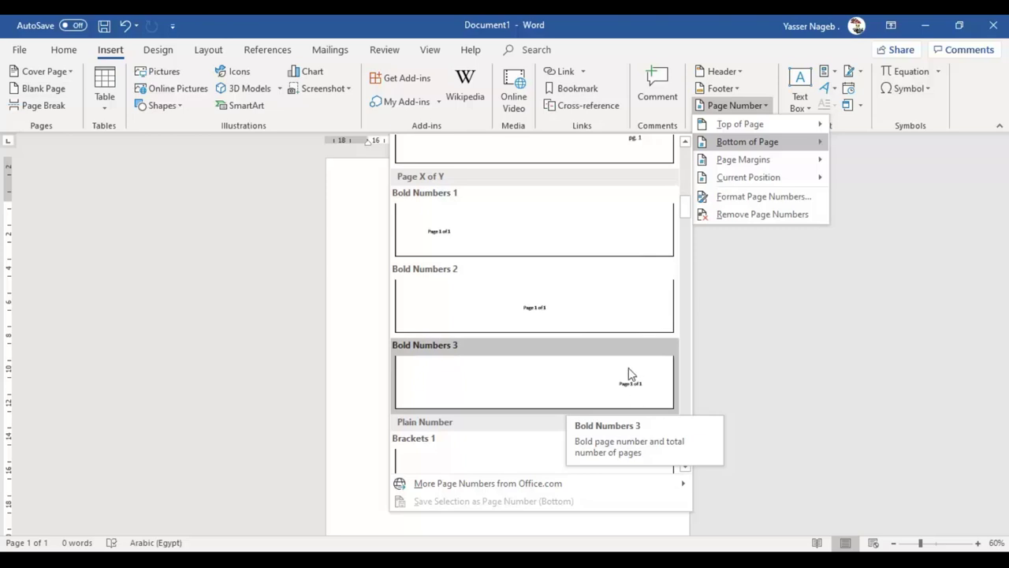
{"action": "scroll", "coordinate": [627, 371], "scroll_direction": "down", "scroll_amount": 3}
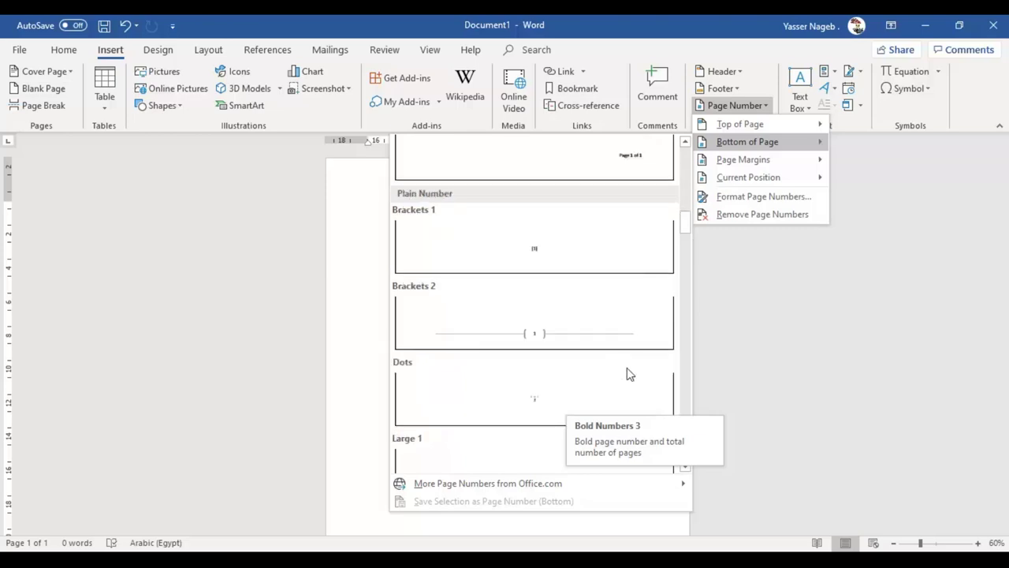
{"action": "scroll", "coordinate": [621, 297], "scroll_direction": "down", "scroll_amount": 3}
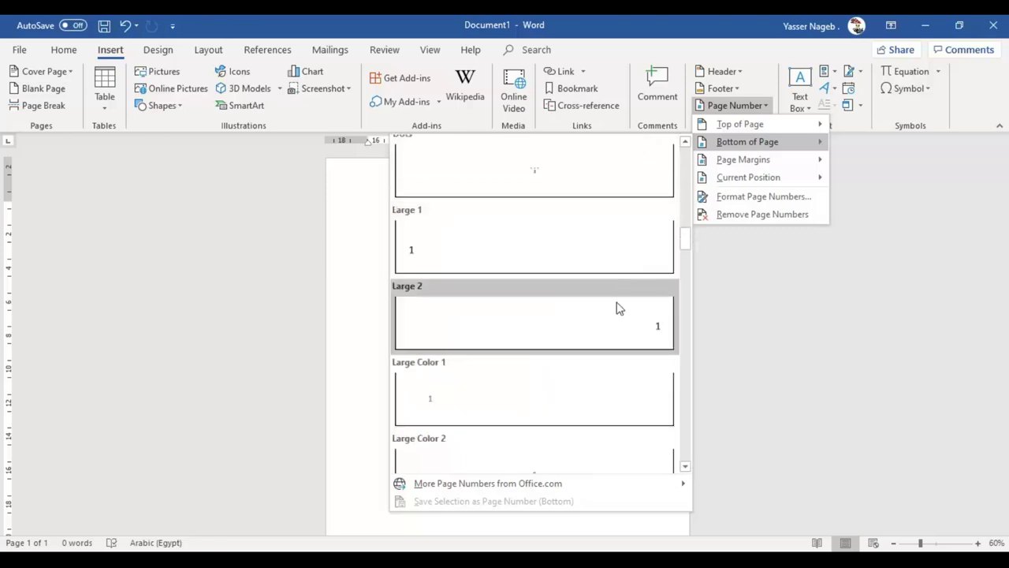
{"action": "scroll", "coordinate": [583, 233], "scroll_direction": "down", "scroll_amount": 5}
{"action": "scroll", "coordinate": [591, 295], "scroll_direction": "down", "scroll_amount": 3}
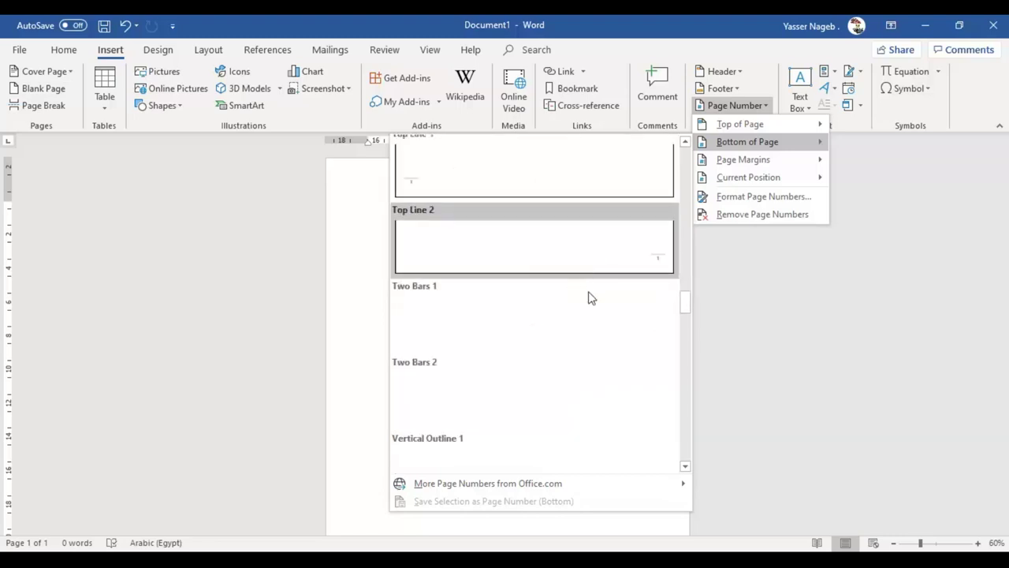
{"action": "scroll", "coordinate": [608, 310], "scroll_direction": "down", "scroll_amount": 3}
{"action": "scroll", "coordinate": [617, 322], "scroll_direction": "down", "scroll_amount": 3}
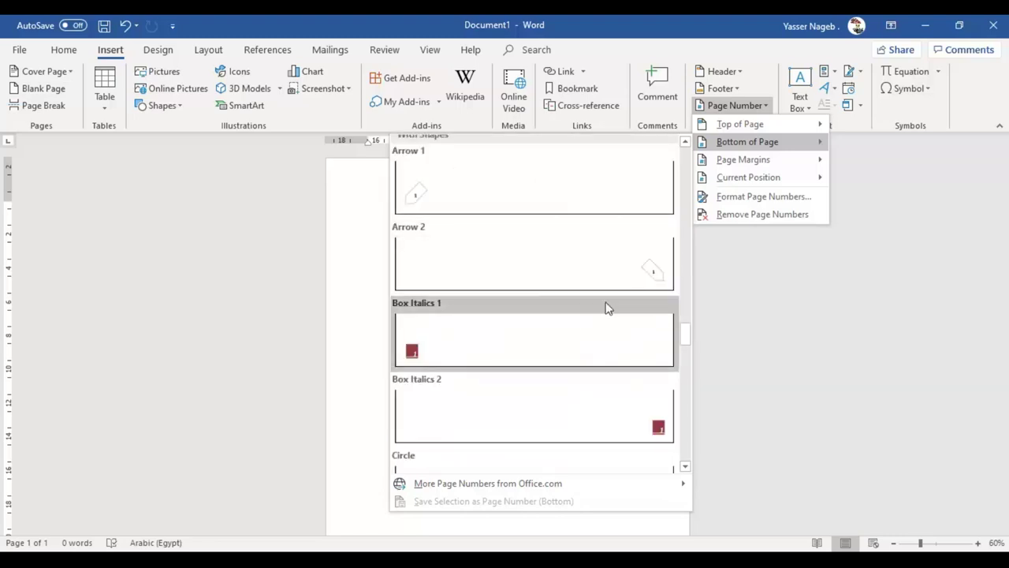
{"action": "scroll", "coordinate": [624, 412], "scroll_direction": "up", "scroll_amount": 3}
{"action": "scroll", "coordinate": [581, 354], "scroll_direction": "up", "scroll_amount": 5}
{"action": "scroll", "coordinate": [581, 354], "scroll_direction": "up", "scroll_amount": 5}
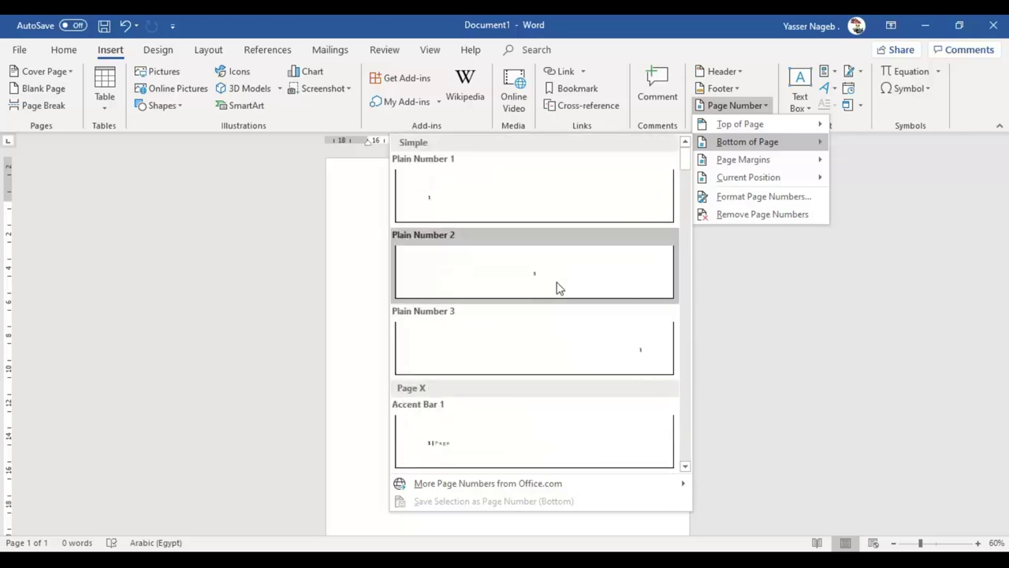
{"action": "left_click", "coordinate": [583, 281]}
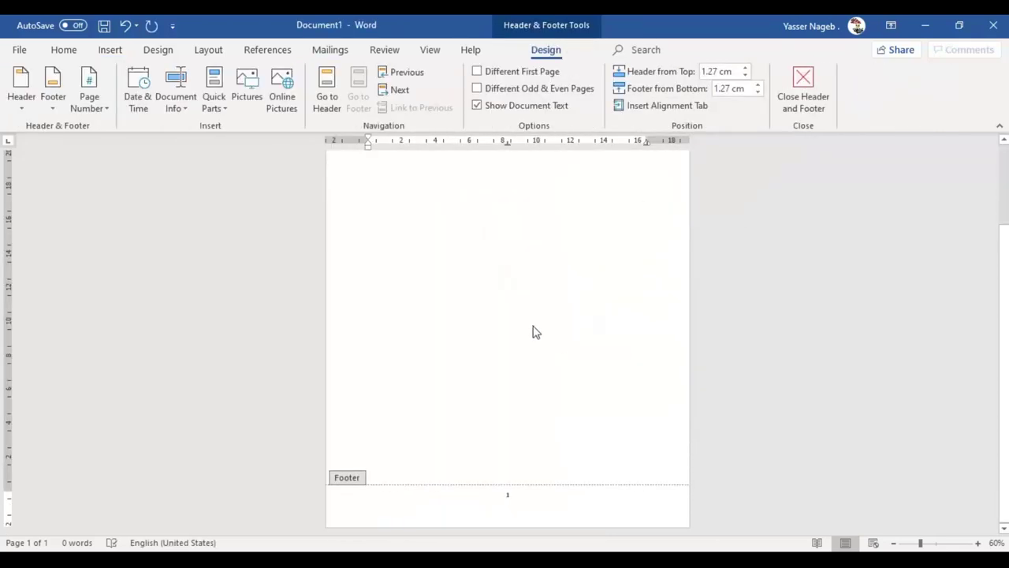
Zoom to 90% and make the footer page number bold at 16 pt.
{"action": "left_click", "coordinate": [977, 542]}
{"action": "left_click", "coordinate": [977, 542]}
{"action": "left_click", "coordinate": [977, 543]}
{"action": "scroll", "coordinate": [603, 430], "scroll_direction": "down", "scroll_amount": 1}
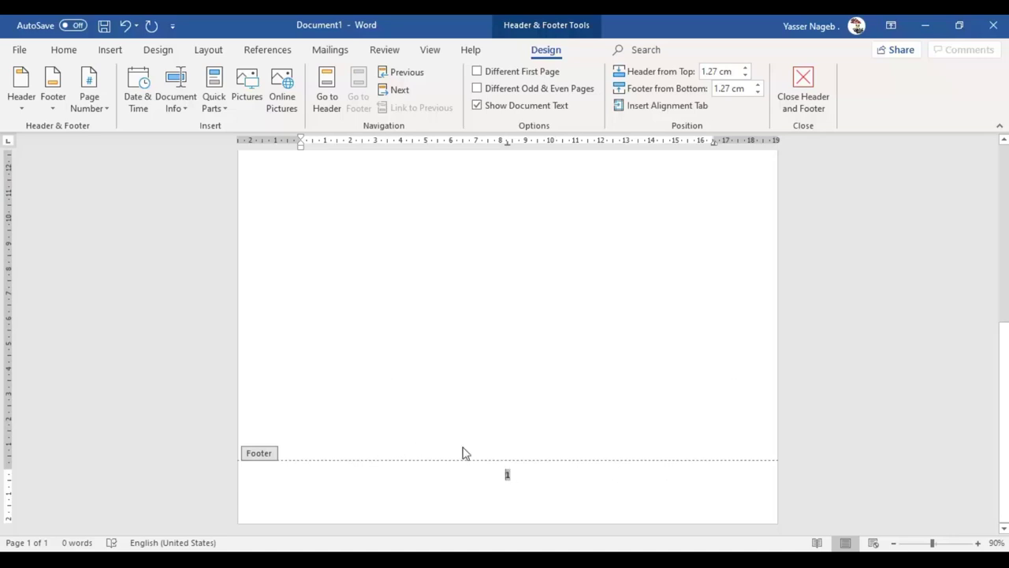
{"action": "double_click", "coordinate": [514, 474]}
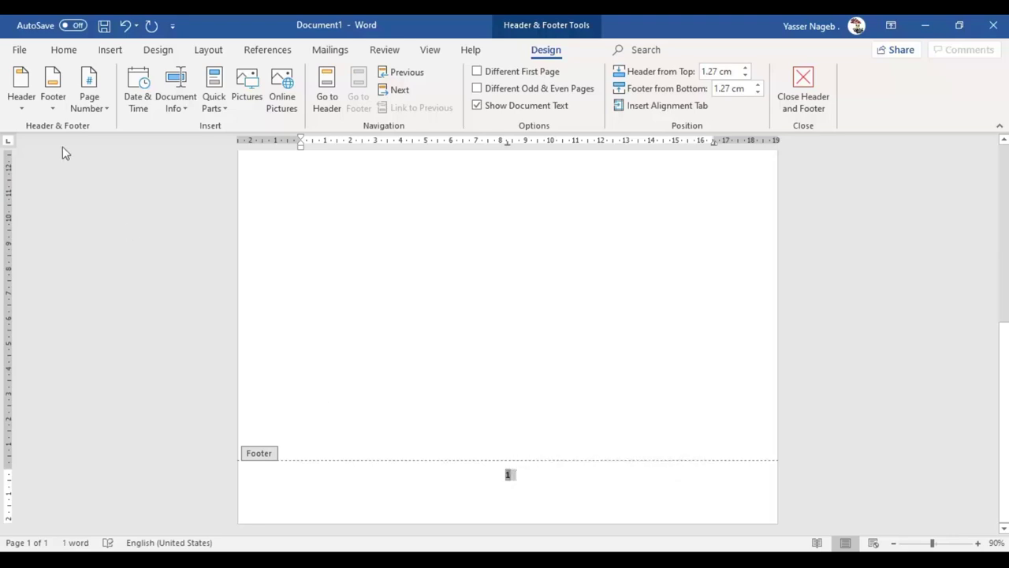
{"action": "left_click", "coordinate": [66, 52]}
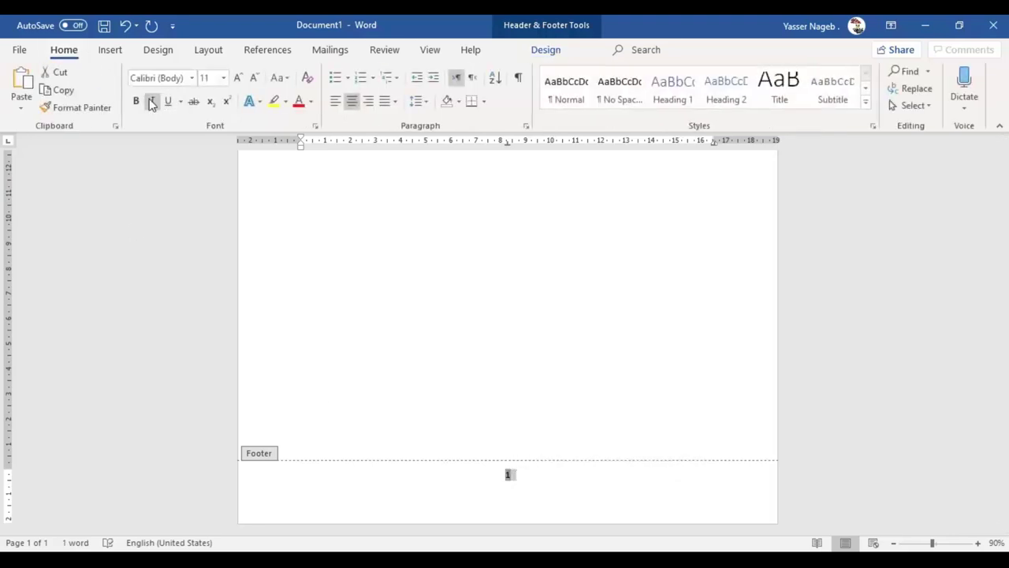
{"action": "left_click", "coordinate": [238, 78]}
{"action": "left_click", "coordinate": [238, 78]}
{"action": "left_click", "coordinate": [136, 101]}
Set the footer paragraph right-to-left and type brackets around the page number.
{"action": "left_click", "coordinate": [529, 473]}
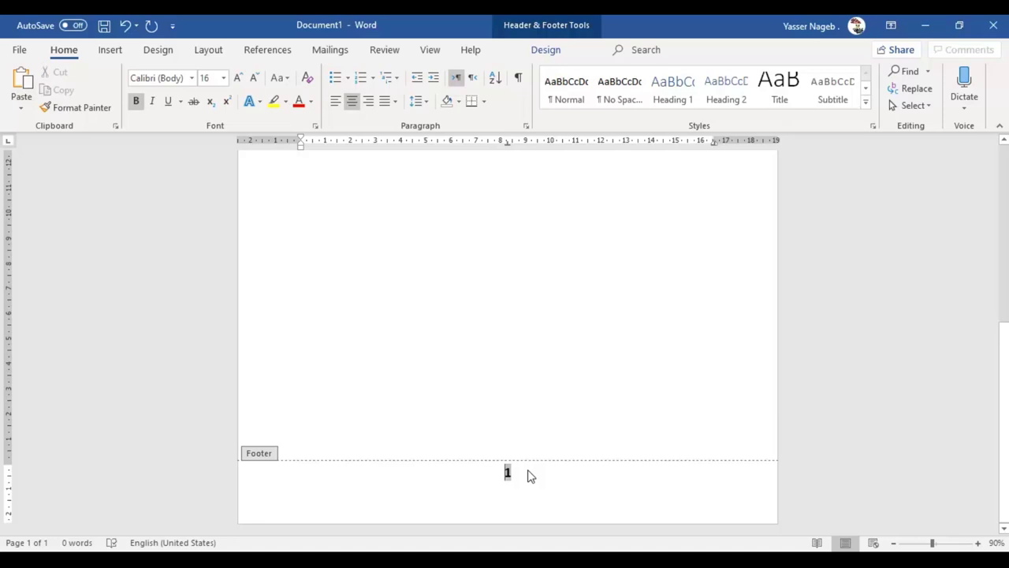
{"action": "key", "text": "ctrl+Shift_R"}
{"action": "key", "text": "alt+shift"}
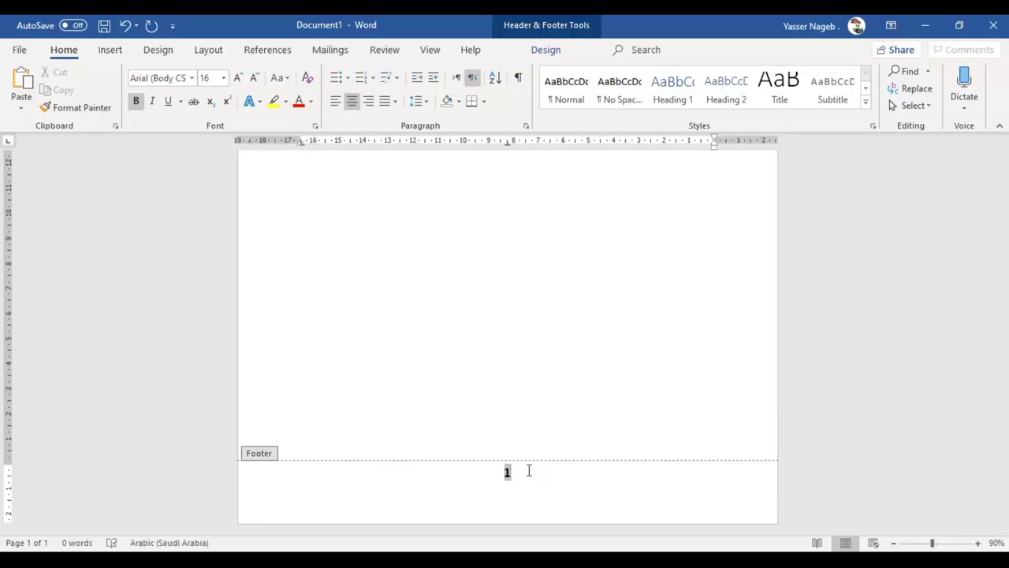
{"action": "key", "text": "End"}
{"action": "type", "text": ")"}
{"action": "key", "text": "Left"}
{"action": "type", "text": "("}
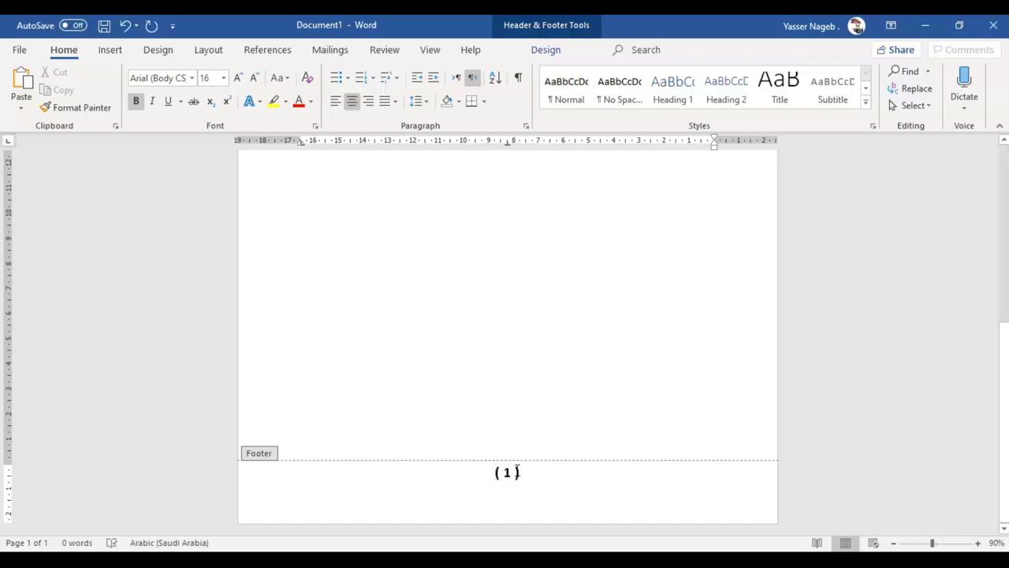
{"action": "left_click_drag", "start_coordinate": [520, 473], "coordinate": [514, 473]}
{"action": "left_click", "coordinate": [514, 472]}
{"action": "left_click", "coordinate": [505, 472]}
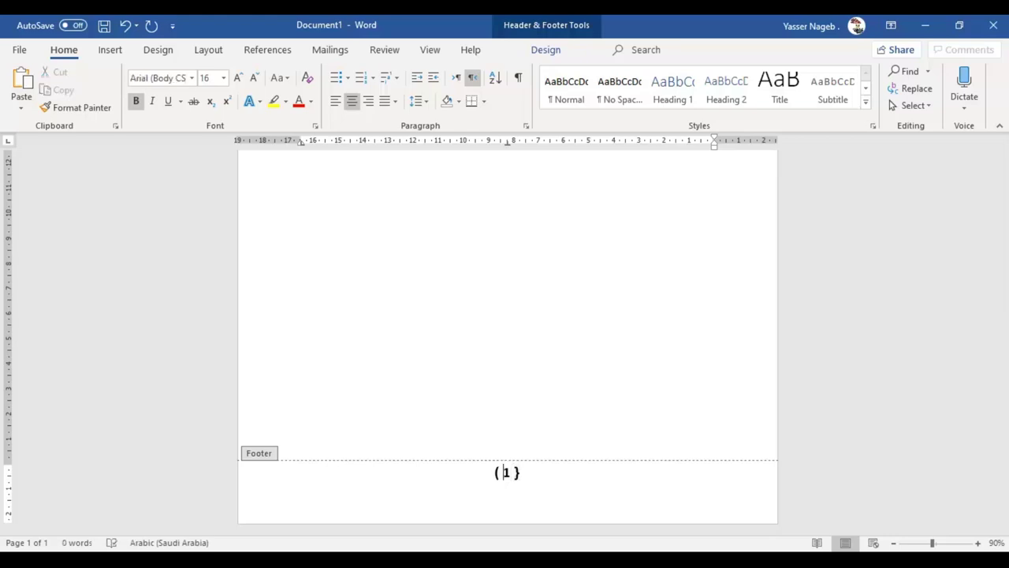
{"action": "key", "text": "BackSpace"}
Complete the { } braces, leave the footer, and add a page break so pages show { 2 } and { 3 }.
{"action": "type", "text": "{"}
{"action": "double_click", "coordinate": [573, 424]}
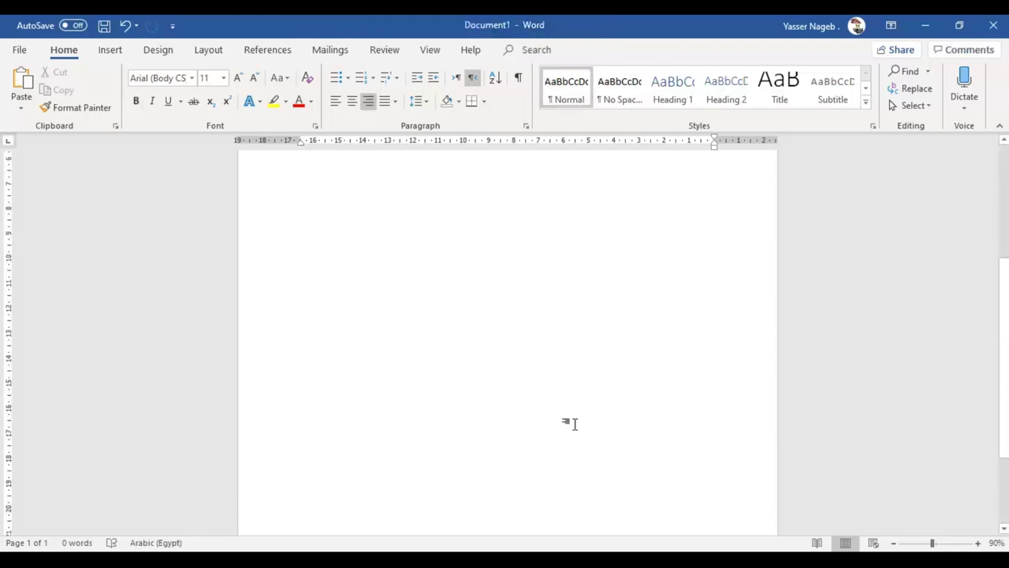
{"action": "scroll", "coordinate": [576, 422], "scroll_direction": "down", "scroll_amount": 3}
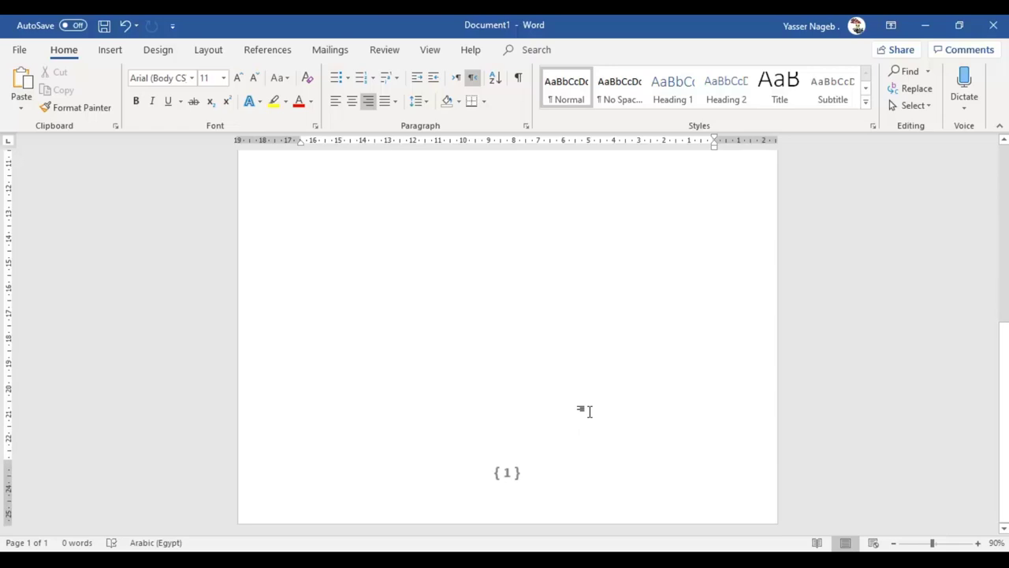
{"action": "scroll", "coordinate": [714, 167], "scroll_direction": "up", "scroll_amount": 3}
{"action": "key", "text": "ctrl+Return"}
{"action": "scroll", "coordinate": [715, 518], "scroll_direction": "down", "scroll_amount": 10}
{"action": "scroll", "coordinate": [714, 518], "scroll_direction": "down", "scroll_amount": 8}
{"action": "scroll", "coordinate": [477, 293], "scroll_direction": "up", "scroll_amount": 4}
{"action": "scroll", "coordinate": [477, 292], "scroll_direction": "down", "scroll_amount": 15}
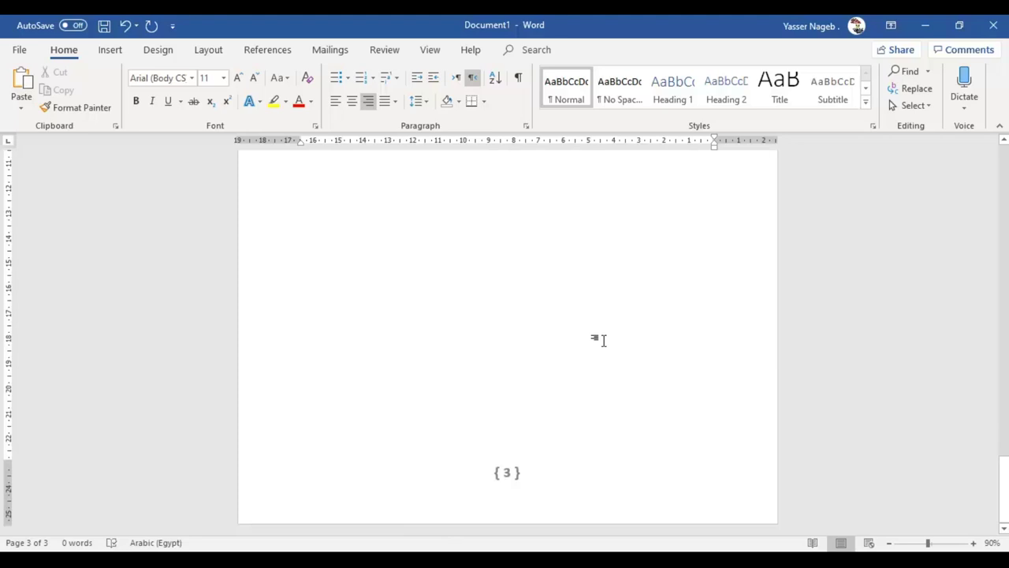
Open the footer, select the { 3 } page number, then return to the body.
{"action": "double_click", "coordinate": [511, 475]}
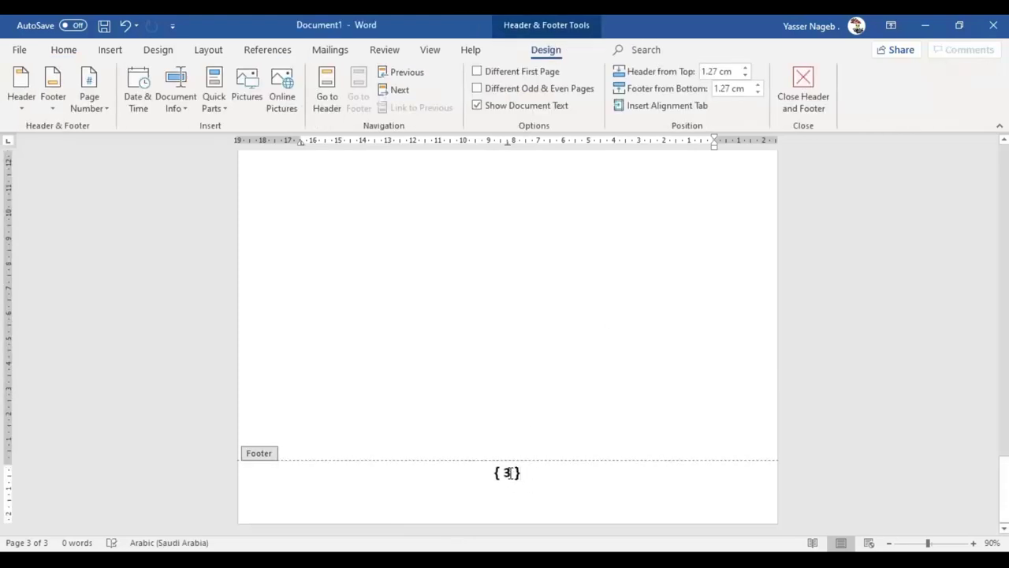
{"action": "double_click", "coordinate": [507, 472]}
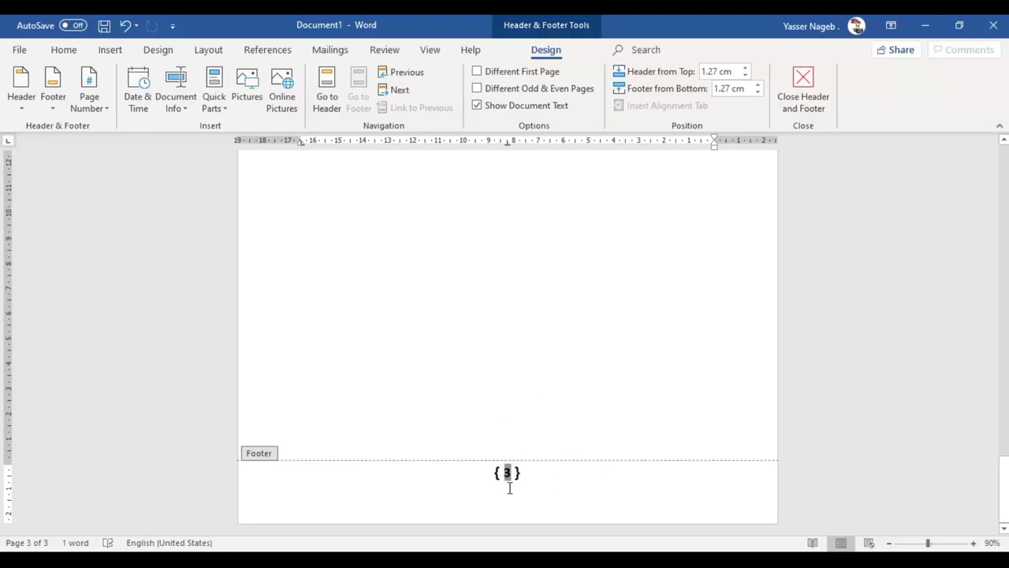
{"action": "double_click", "coordinate": [581, 411]}
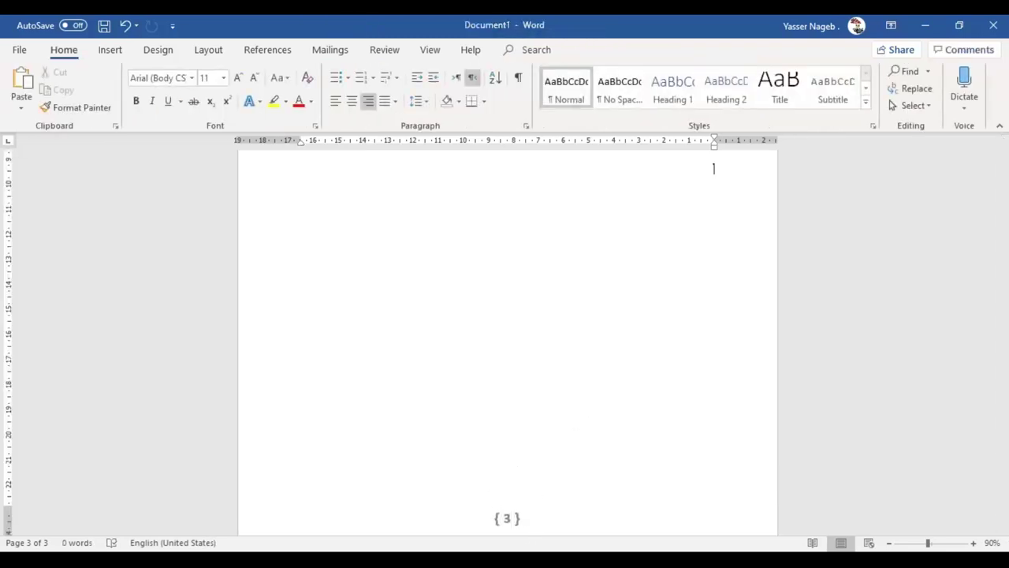
Open the Arabic story summary document from the Pictures folder in File Explorer.
{"action": "left_click", "coordinate": [492, 495]}
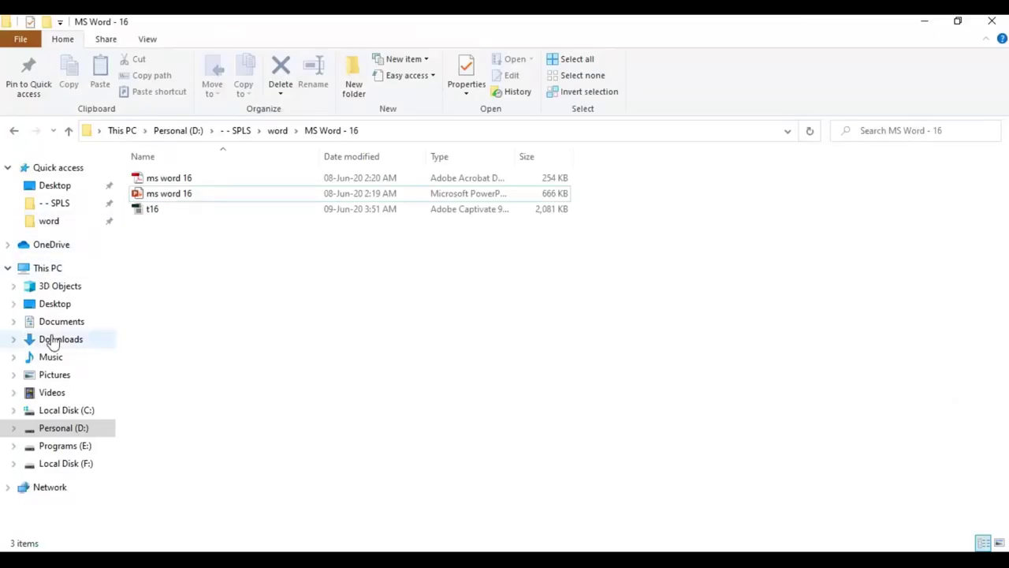
{"action": "left_click", "coordinate": [63, 377]}
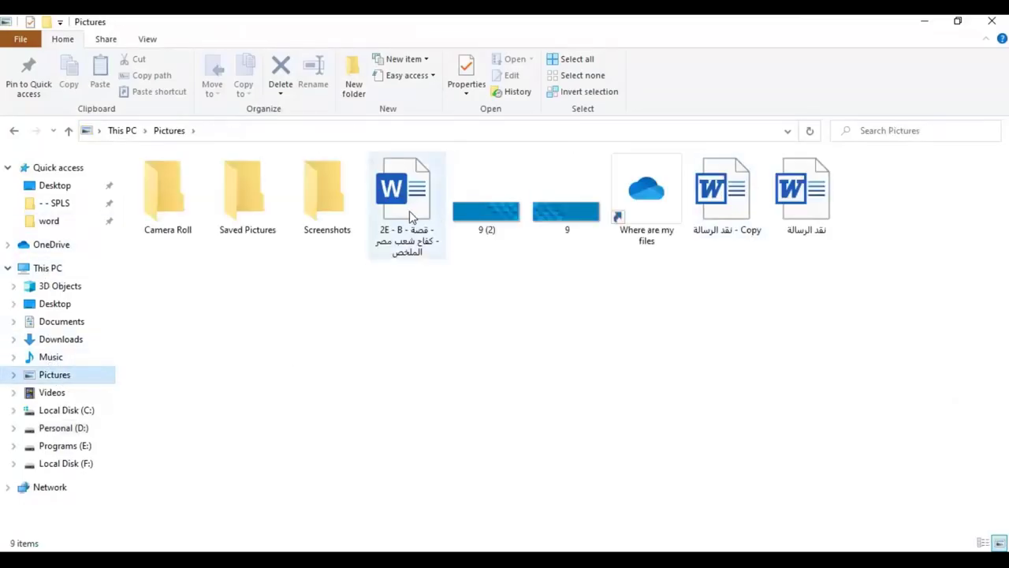
{"action": "double_click", "coordinate": [406, 212]}
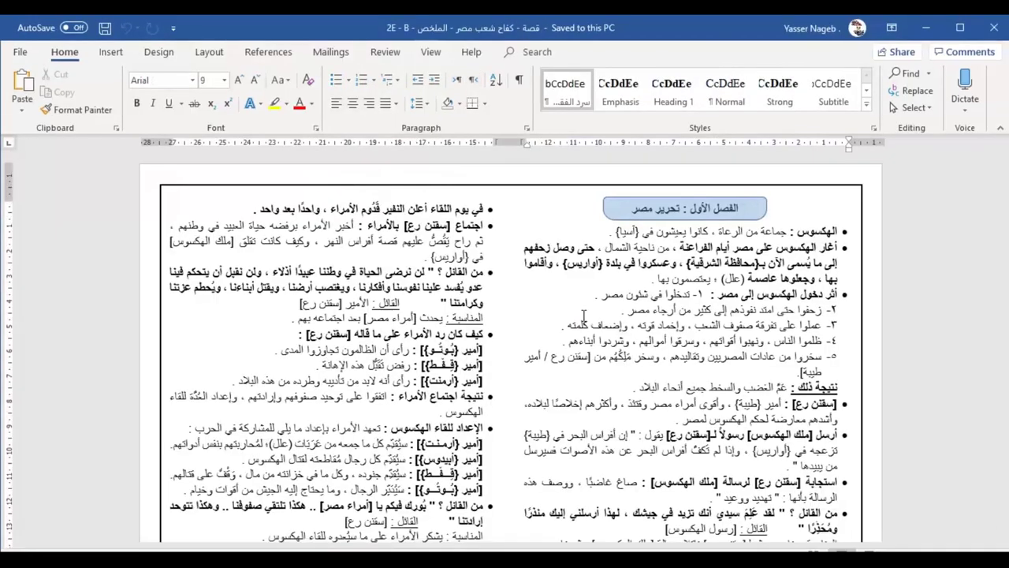
Select all text in the Arabic story summary document and delete it.
{"action": "scroll", "coordinate": [580, 319], "scroll_direction": "down", "scroll_amount": 10}
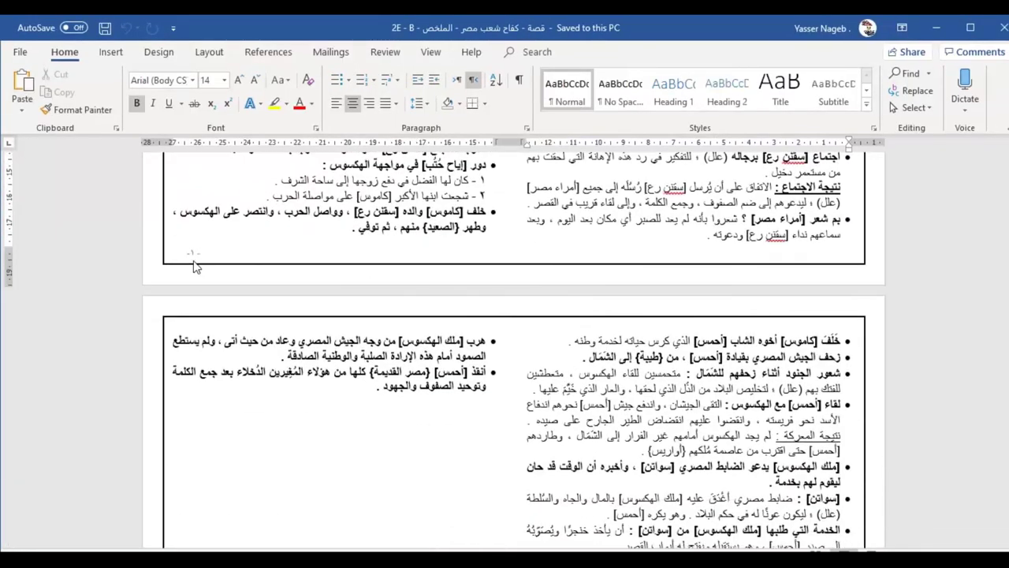
{"action": "left_click", "coordinate": [345, 429]}
{"action": "key", "text": "ctrl+a"}
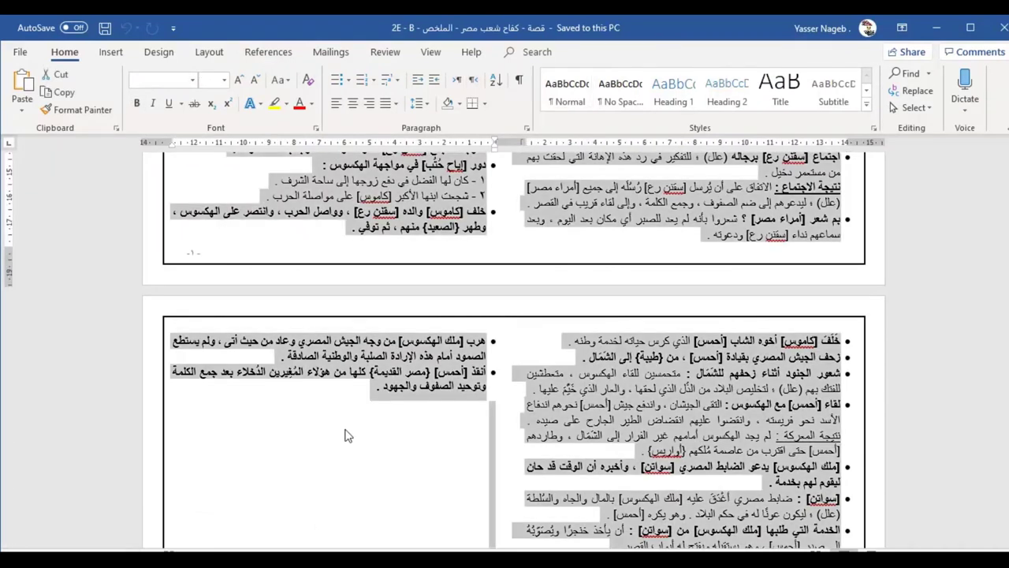
{"action": "key", "text": "Delete"}
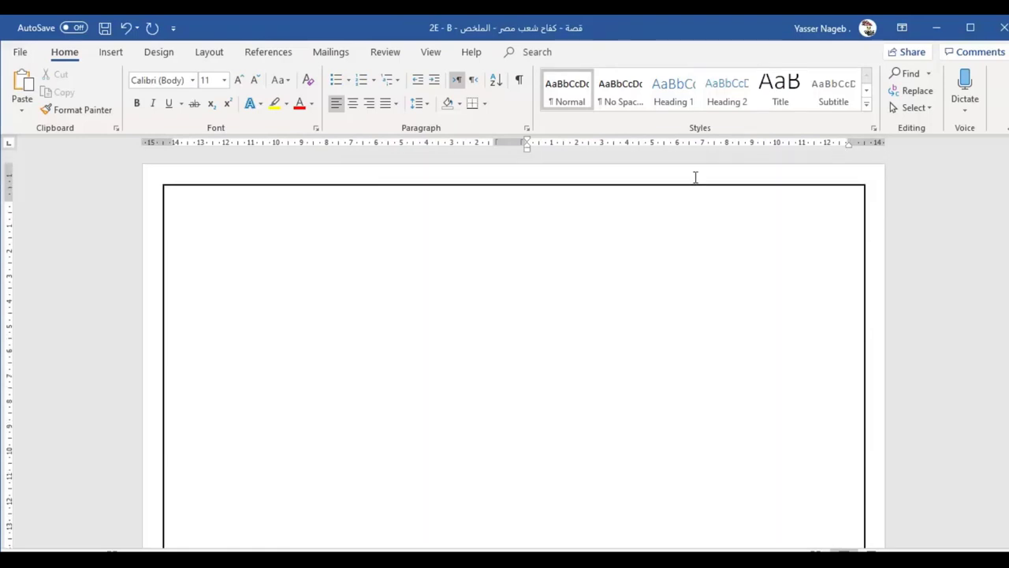
Set the page to one column and portrait orientation, leaving the paper size unchanged.
{"action": "scroll", "coordinate": [644, 324], "scroll_direction": "down", "scroll_amount": 3}
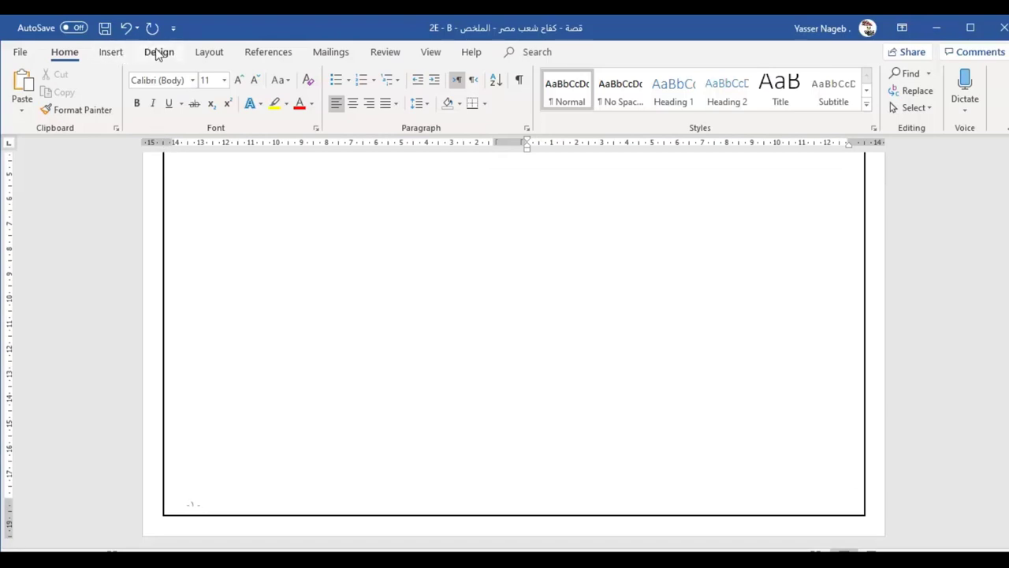
{"action": "left_click", "coordinate": [199, 53]}
{"action": "left_click", "coordinate": [140, 87]}
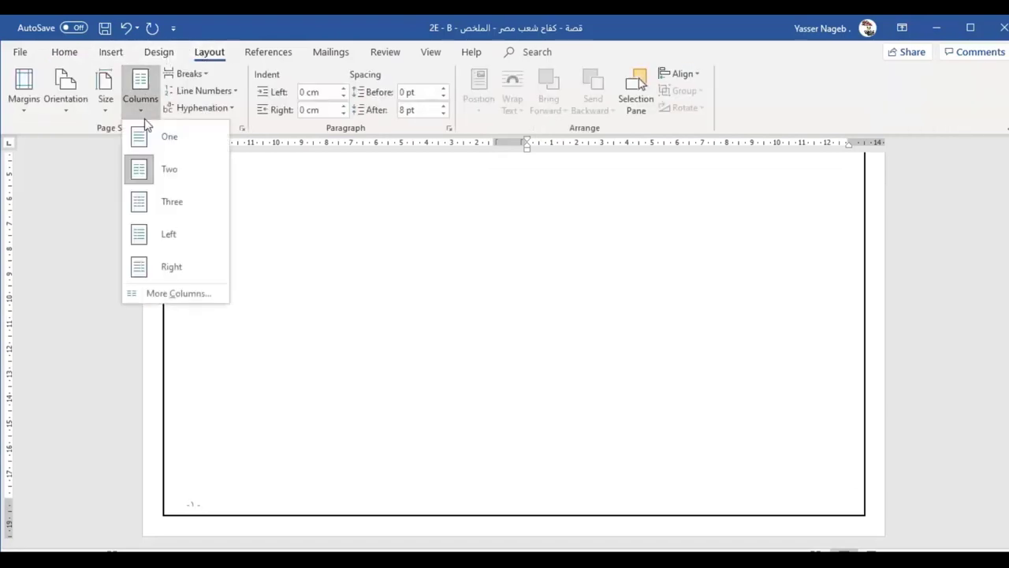
{"action": "left_click", "coordinate": [158, 137]}
{"action": "left_click", "coordinate": [160, 52]}
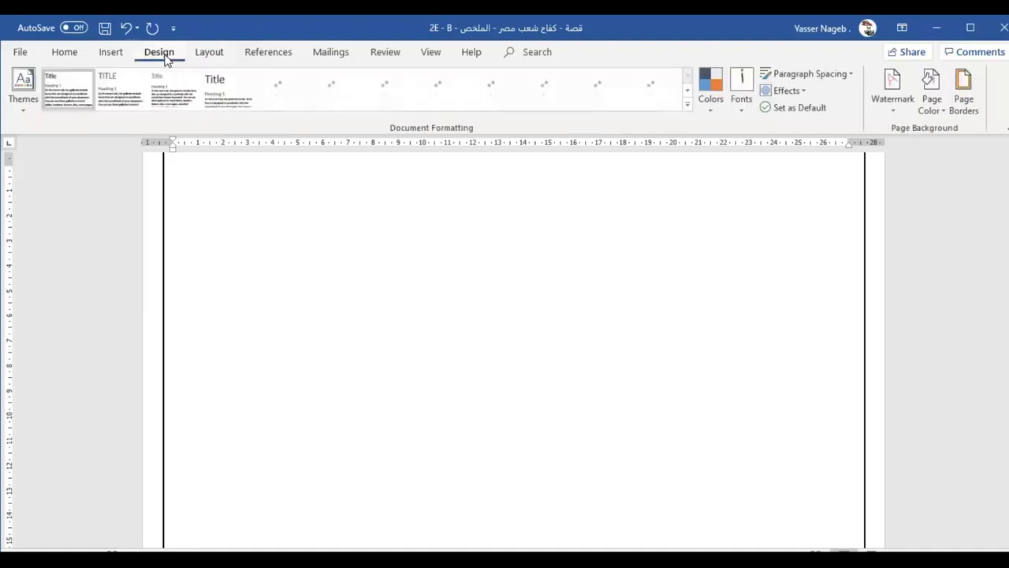
{"action": "left_click", "coordinate": [206, 52]}
{"action": "left_click", "coordinate": [79, 94]}
{"action": "left_click", "coordinate": [85, 134]}
{"action": "left_click", "coordinate": [96, 100]}
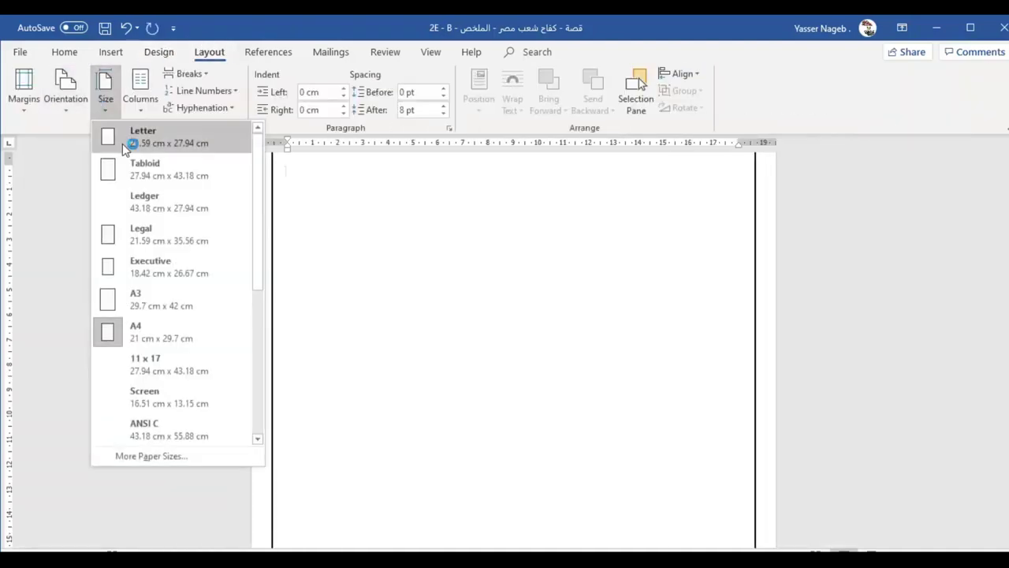
{"action": "left_click", "coordinate": [483, 315]}
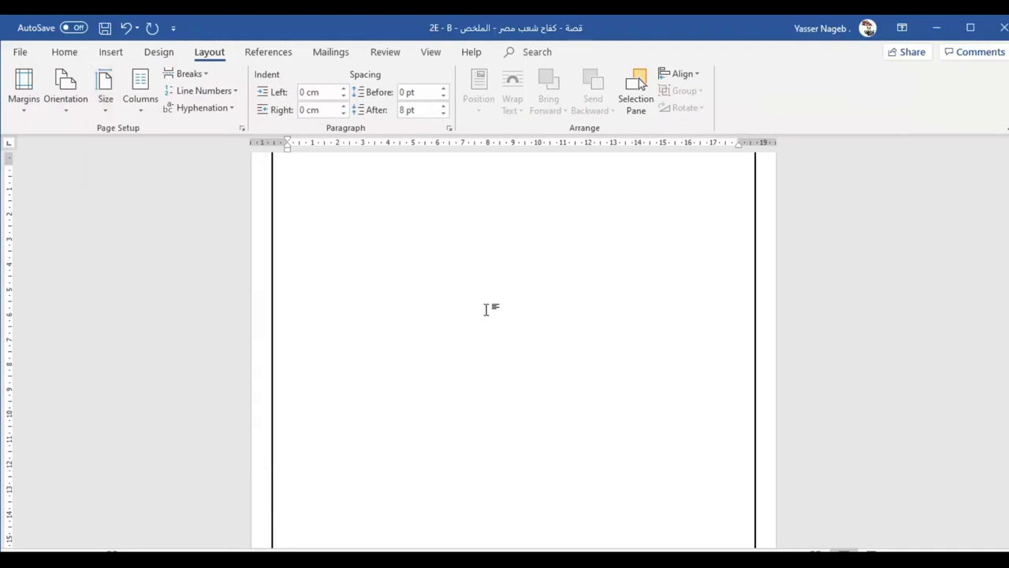
Switch the paragraph direction to right-to-left.
{"action": "key", "text": "ctrl+Shift_R"}
{"action": "scroll", "coordinate": [479, 308], "scroll_direction": "up", "scroll_amount": 1}
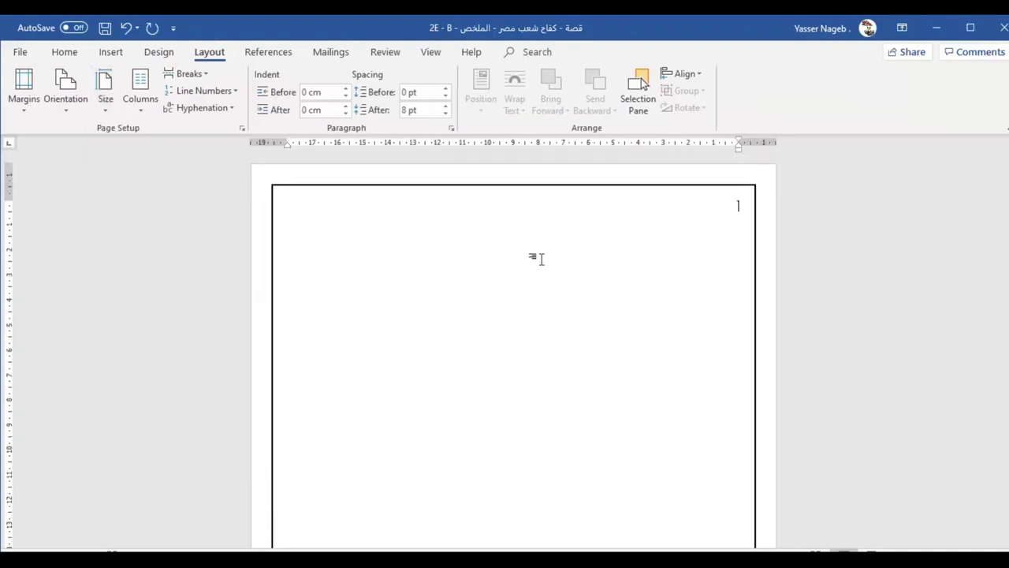
{"action": "scroll", "coordinate": [538, 259], "scroll_direction": "down", "scroll_amount": 5}
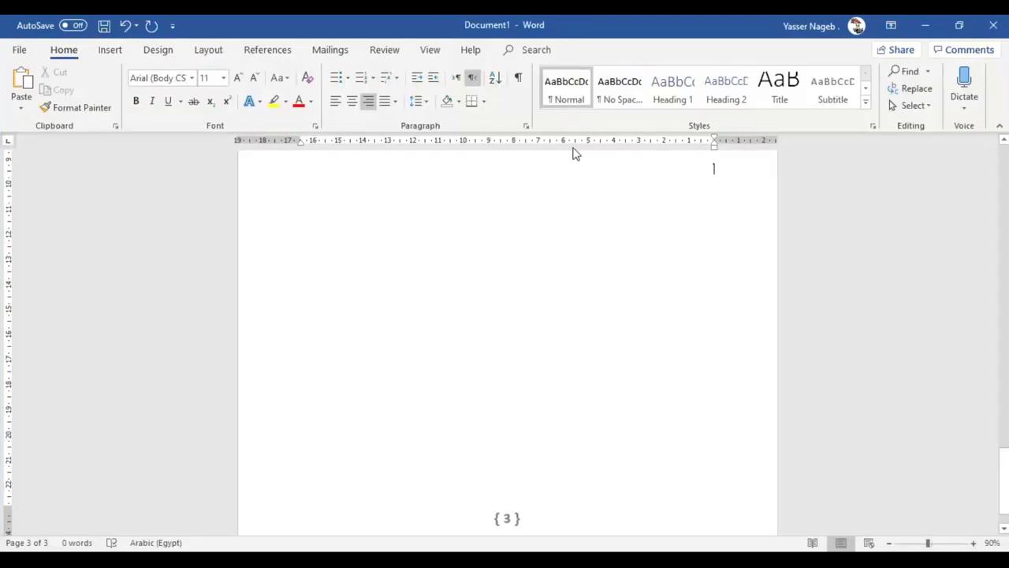
Draw a straight horizontal line across the page-3 footer through the { 3 } number.
{"action": "double_click", "coordinate": [542, 521]}
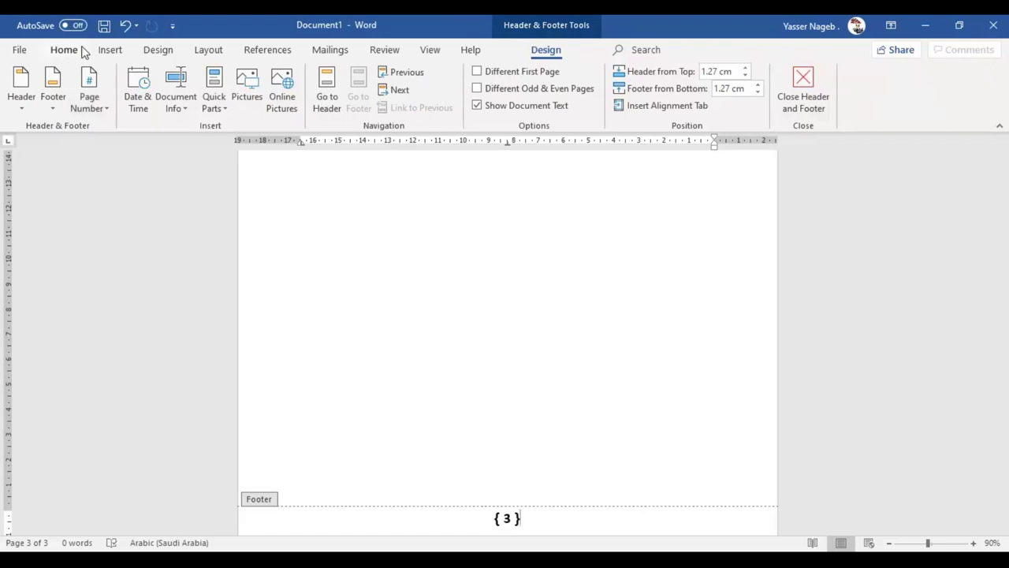
{"action": "left_click", "coordinate": [110, 50]}
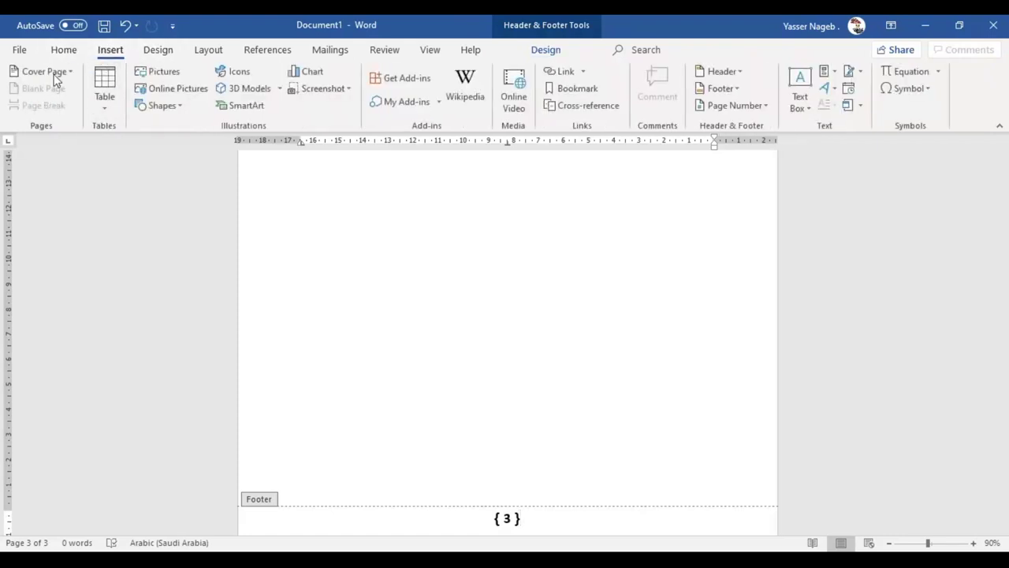
{"action": "left_click", "coordinate": [163, 105]}
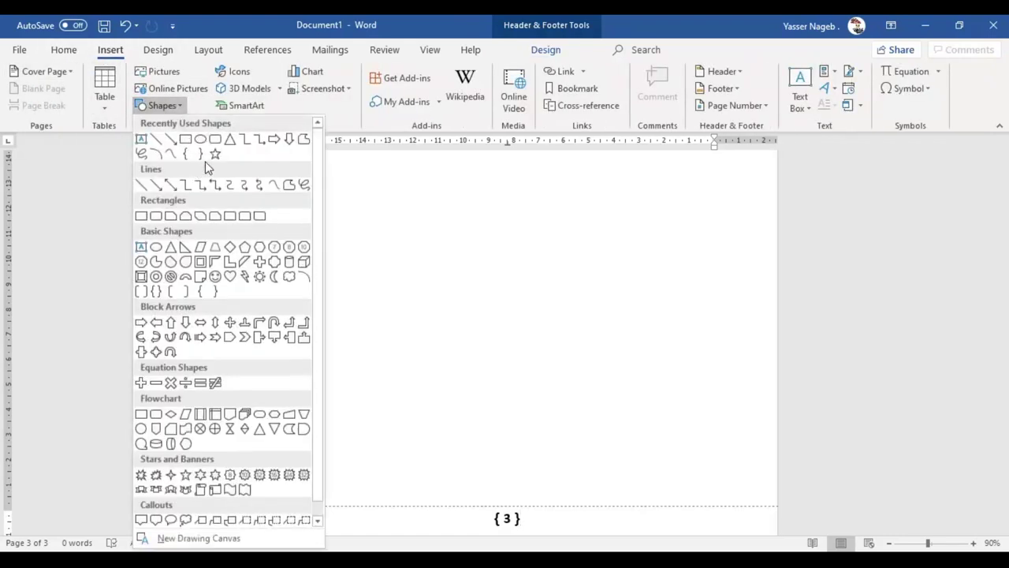
{"action": "left_click", "coordinate": [159, 141]}
{"action": "left_click_drag", "start_coordinate": [761, 521], "coordinate": [254, 520]}
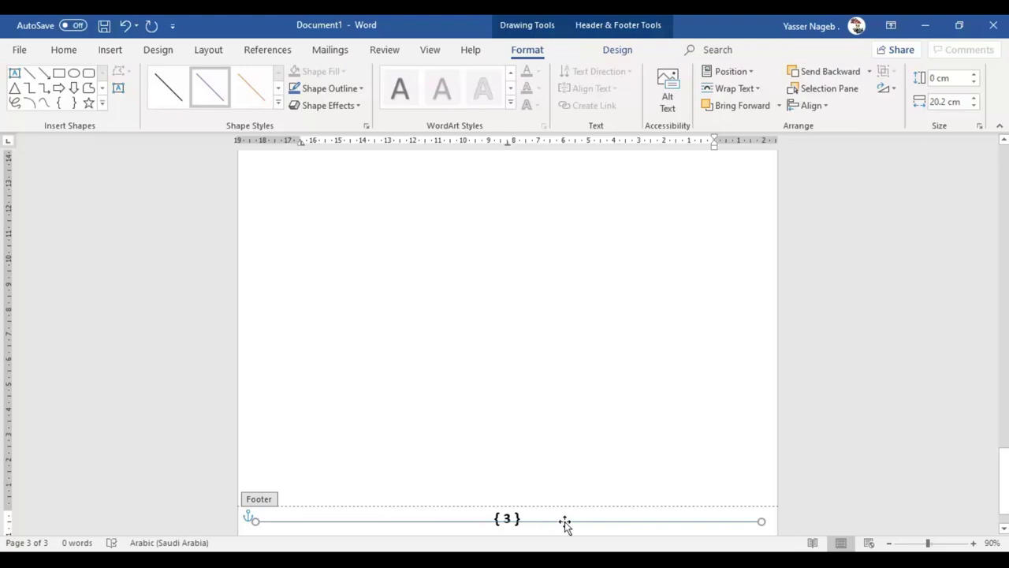
In Format Shape, thicken the footer line to about 7 pt.
{"action": "right_click", "coordinate": [564, 522]}
{"action": "left_click", "coordinate": [573, 512]}
{"action": "left_click", "coordinate": [978, 330]}
{"action": "left_click", "coordinate": [978, 330]}
{"action": "left_click", "coordinate": [978, 330]}
{"action": "left_click", "coordinate": [978, 331]}
{"action": "left_click", "coordinate": [979, 330]}
{"action": "left_click", "coordinate": [978, 330]}
{"action": "left_click", "coordinate": [978, 330]}
{"action": "left_click", "coordinate": [978, 330]}
{"action": "left_click", "coordinate": [978, 331]}
{"action": "left_click", "coordinate": [978, 330]}
{"action": "left_click", "coordinate": [978, 330]}
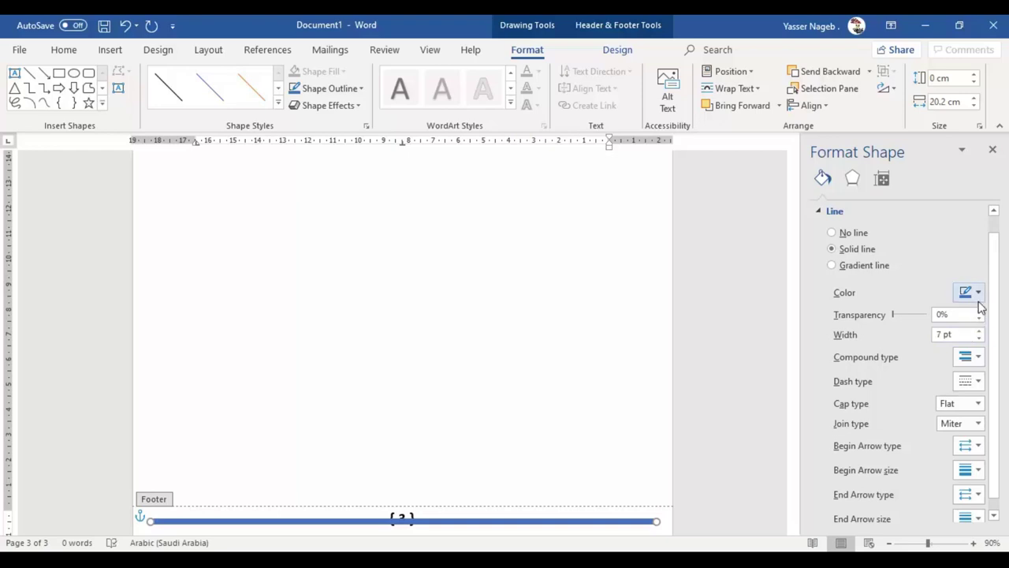
Give the line a triple compound style in black and raise its width to 8.5 pt.
{"action": "left_click", "coordinate": [978, 359]}
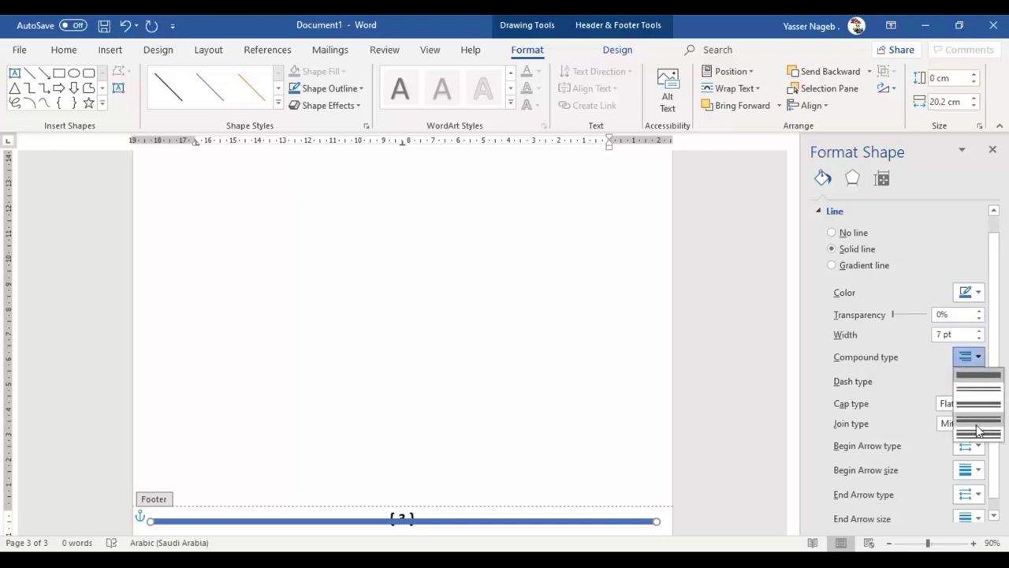
{"action": "left_click", "coordinate": [974, 444]}
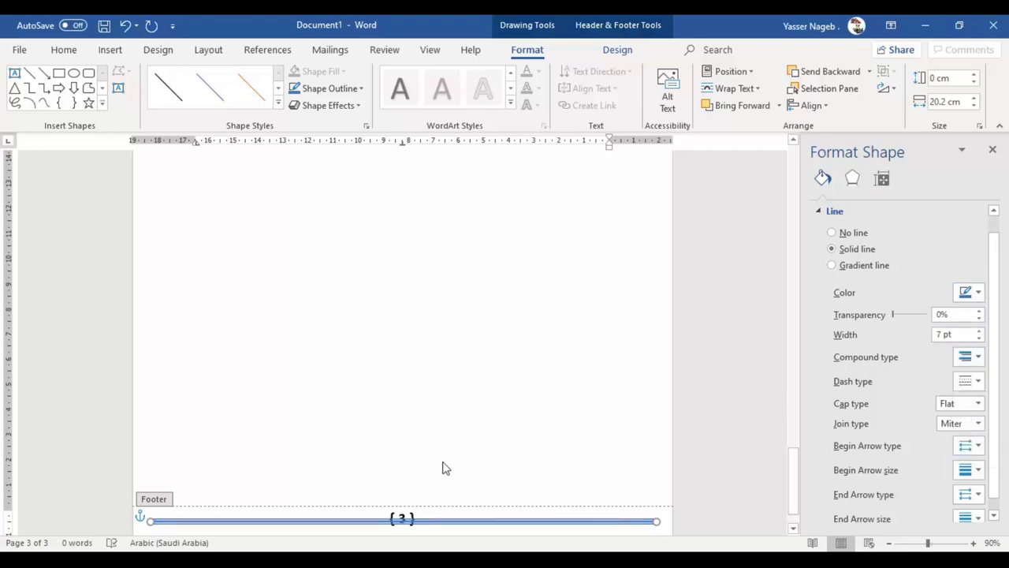
{"action": "left_click", "coordinate": [966, 293]}
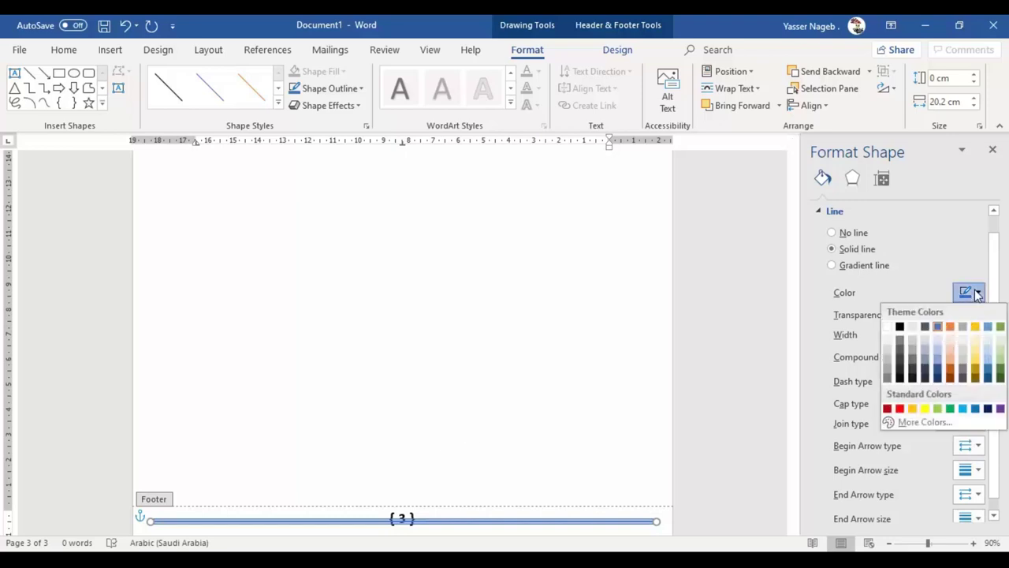
{"action": "left_click", "coordinate": [898, 327]}
{"action": "scroll", "coordinate": [506, 415], "scroll_direction": "down", "scroll_amount": 1}
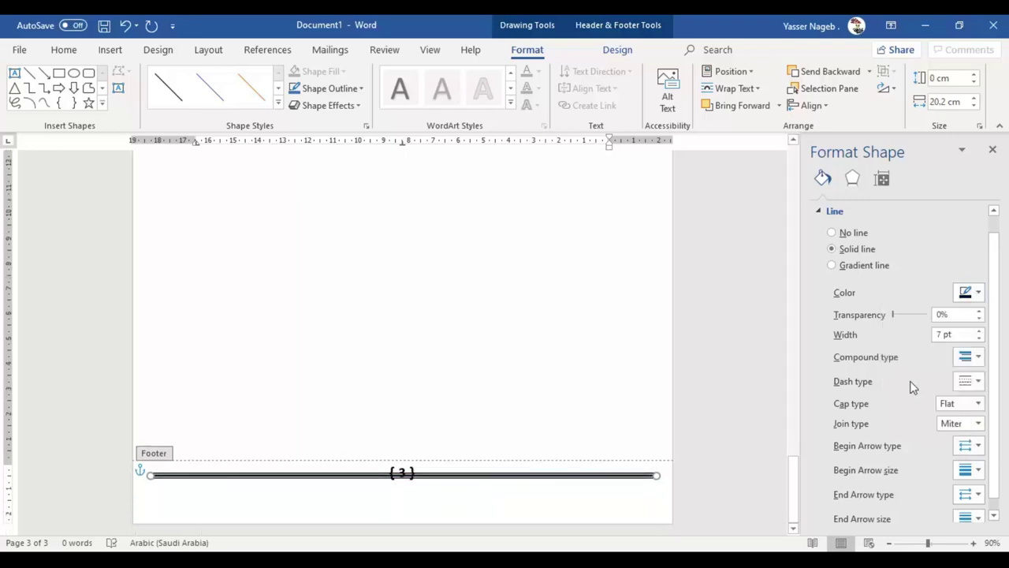
{"action": "left_click", "coordinate": [979, 331]}
{"action": "left_click", "coordinate": [979, 331]}
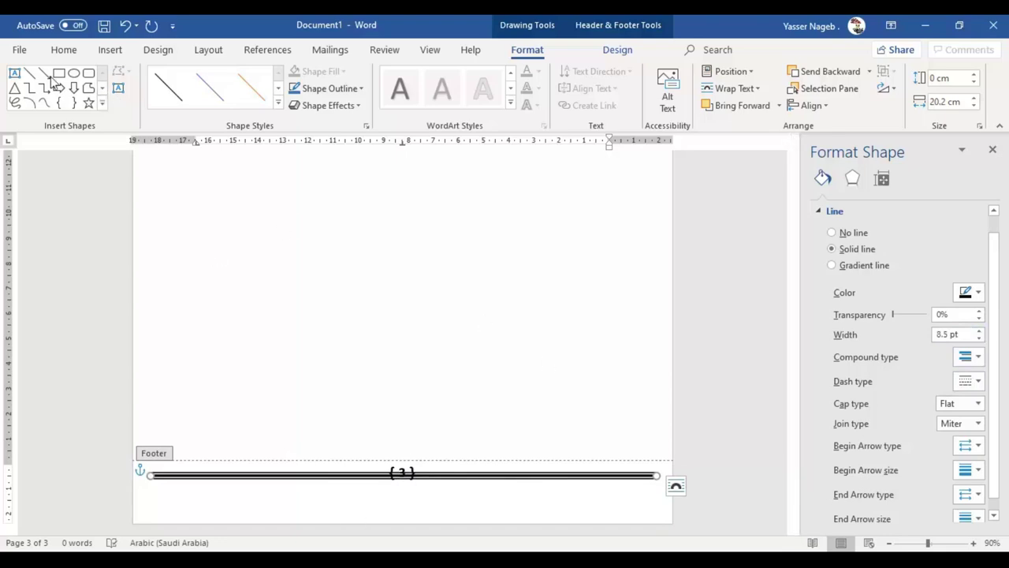
{"action": "left_click", "coordinate": [107, 54]}
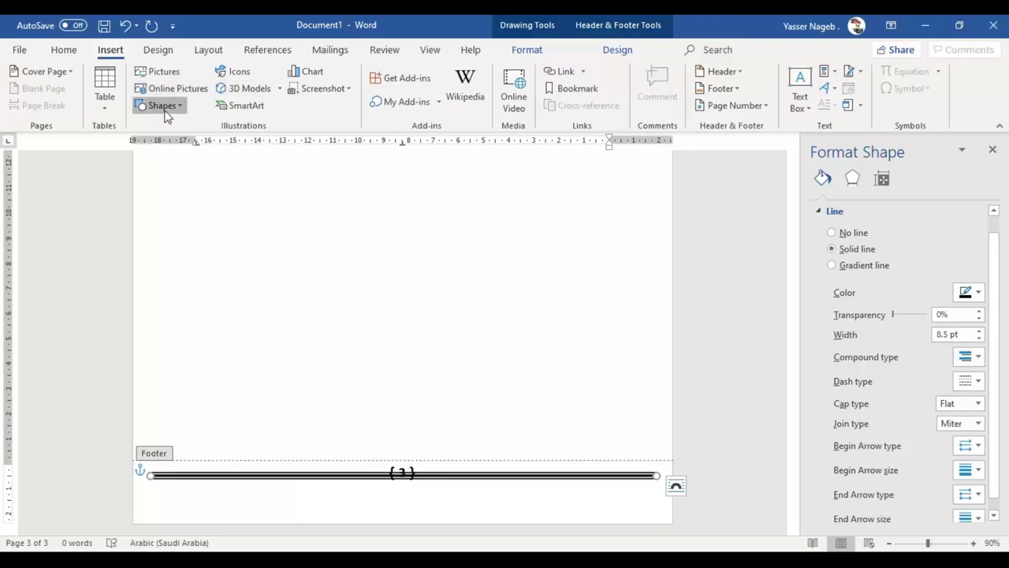
Draw a rounded rectangle over the left end of the footer rule and style it white.
{"action": "left_click", "coordinate": [163, 105]}
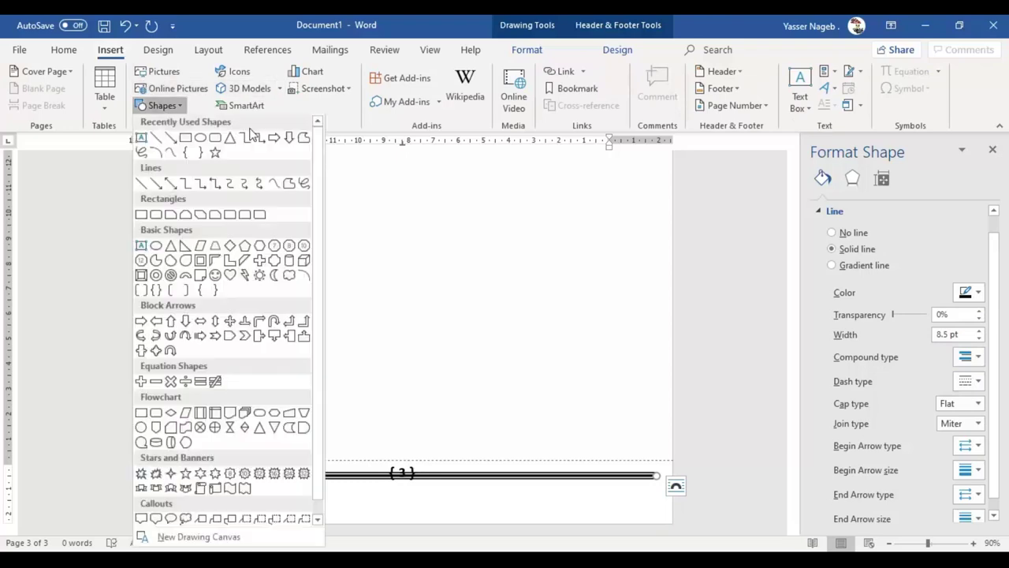
{"action": "left_click", "coordinate": [211, 141]}
{"action": "left_click_drag", "start_coordinate": [170, 466], "coordinate": [231, 486]}
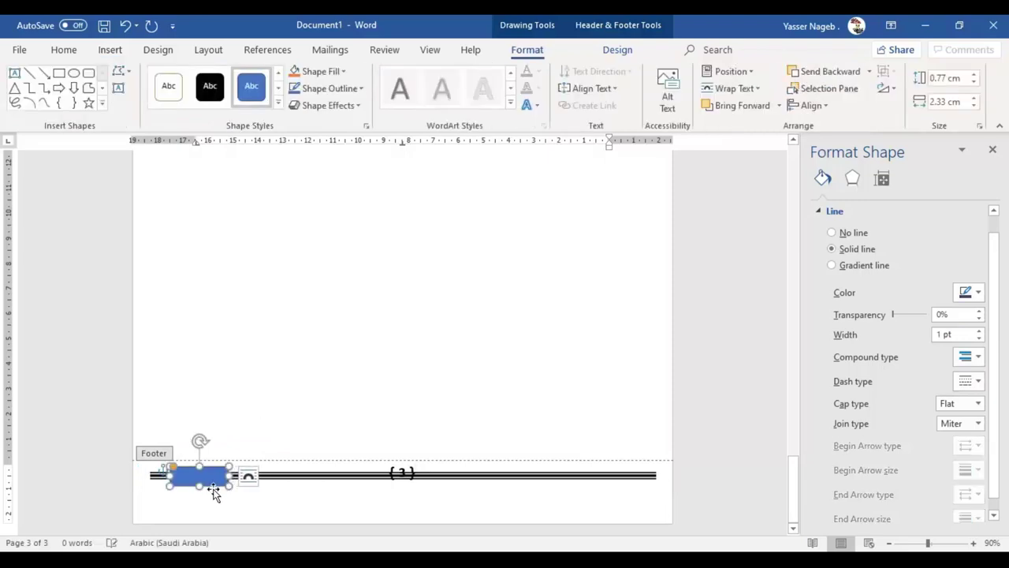
{"action": "left_click", "coordinate": [171, 90]}
Delete the { 3 } page number field from the middle of the footer rule.
{"action": "left_click", "coordinate": [394, 470]}
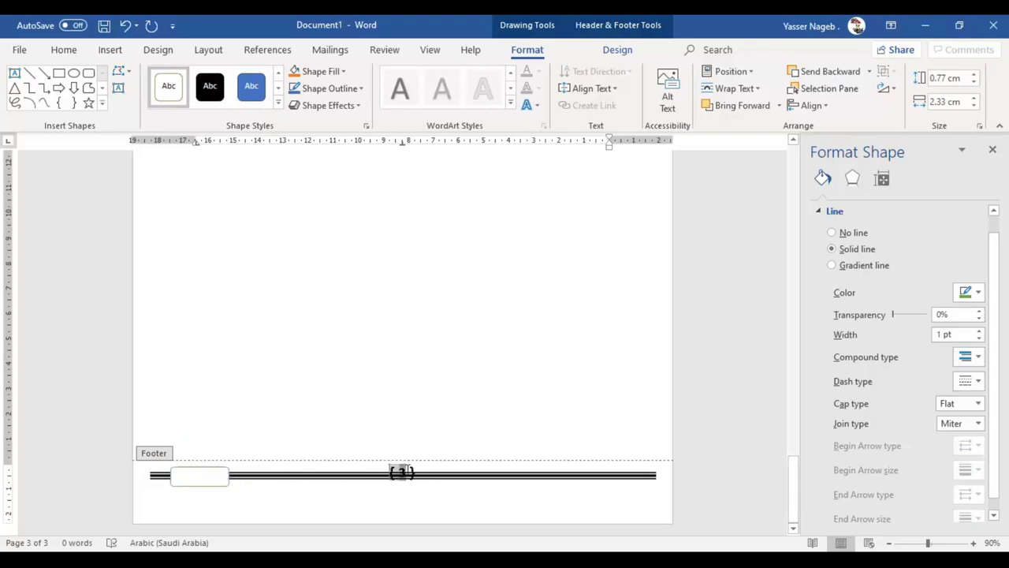
{"action": "left_click", "coordinate": [409, 477]}
{"action": "left_click", "coordinate": [411, 472]}
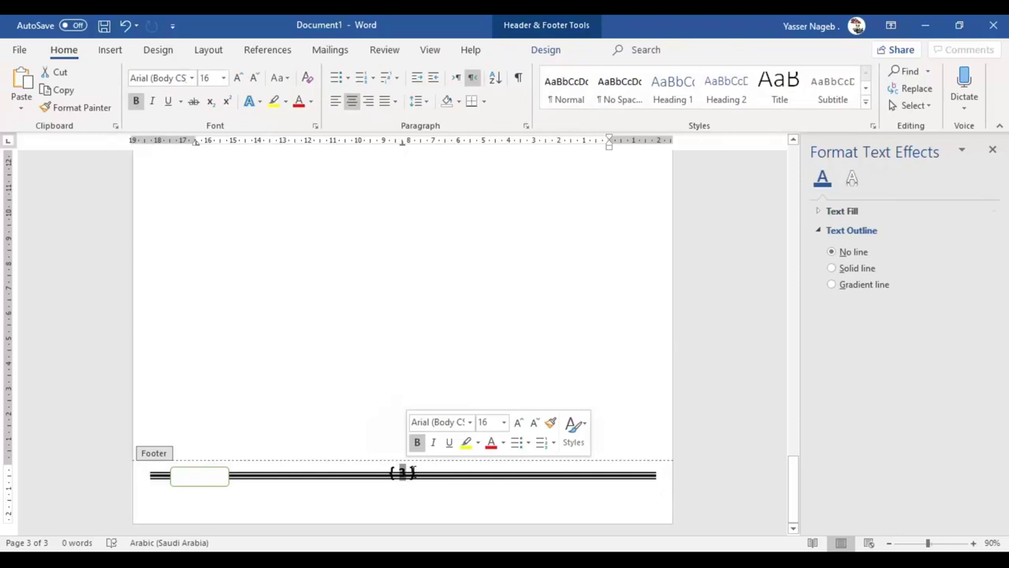
{"action": "left_click", "coordinate": [399, 471]}
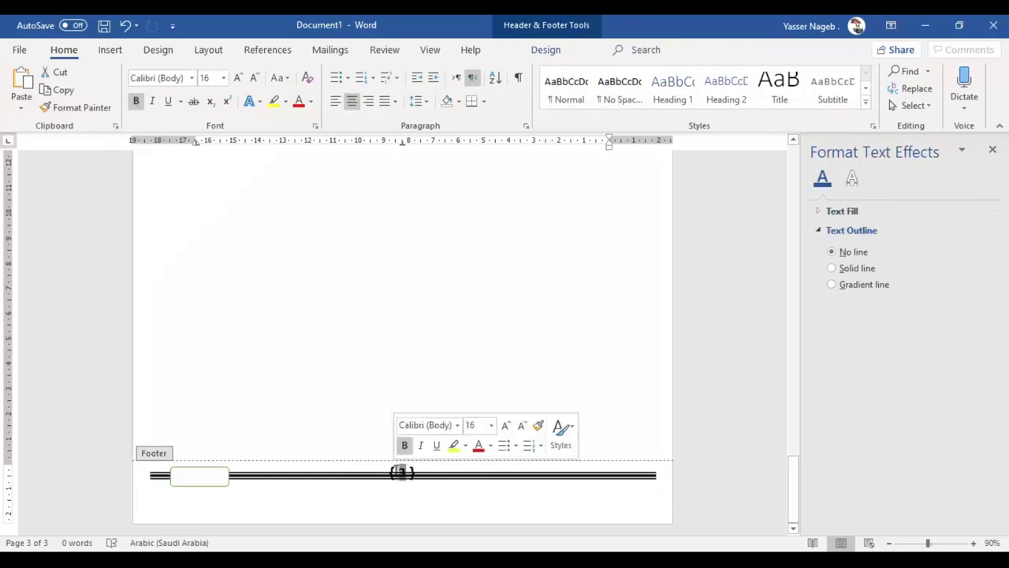
{"action": "key", "text": "Delete"}
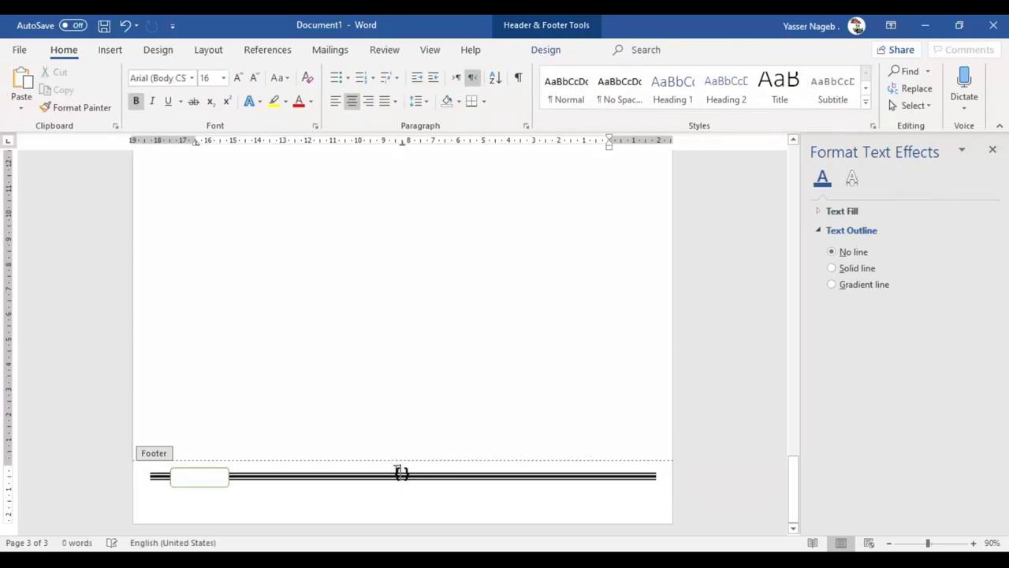
{"action": "key", "text": "Delete"}
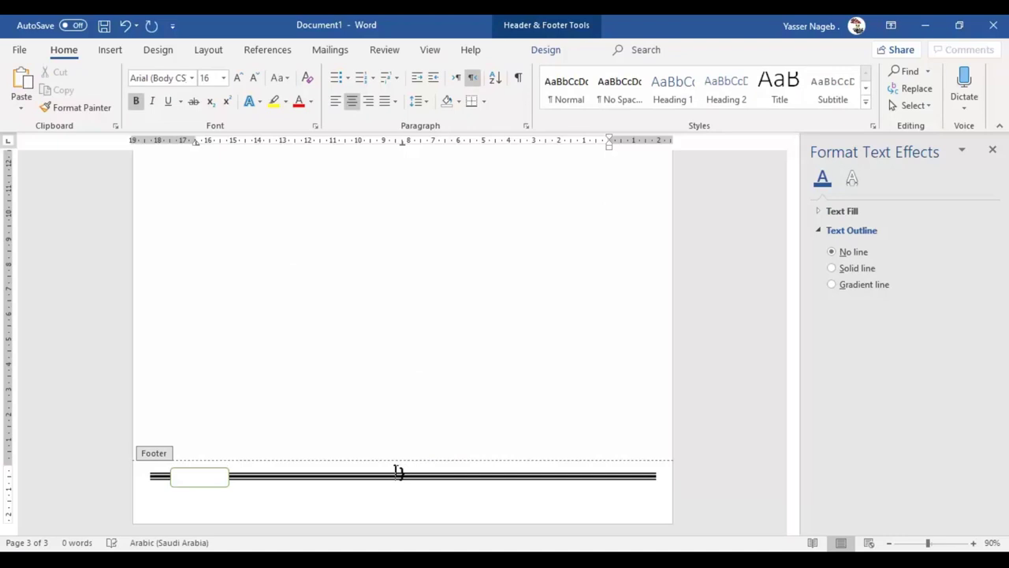
{"action": "left_click", "coordinate": [199, 478]}
Paste the bold 16 pt page number field into the rounded box, then close the footer.
{"action": "right_click", "coordinate": [199, 479]}
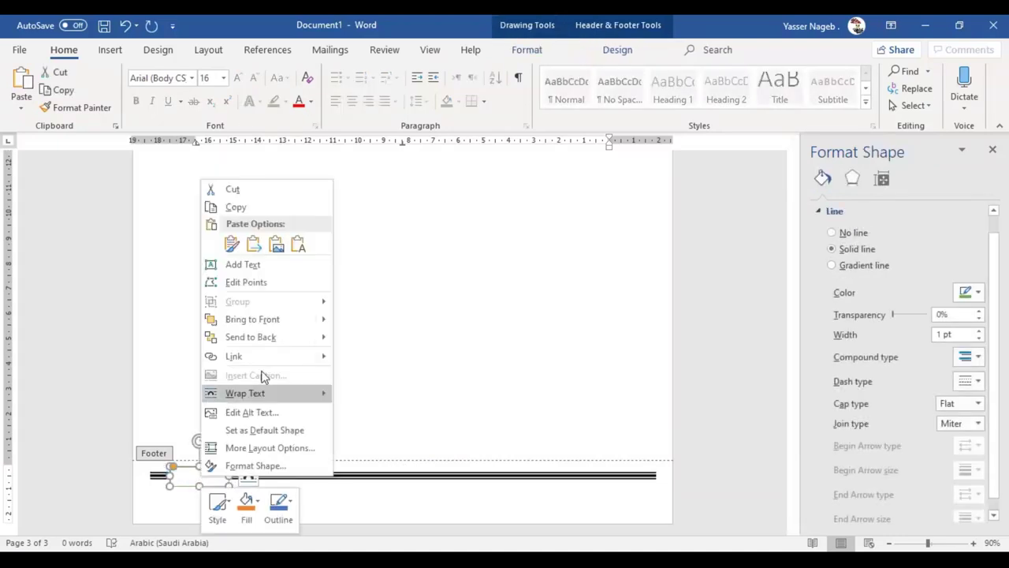
{"action": "left_click", "coordinate": [288, 266]}
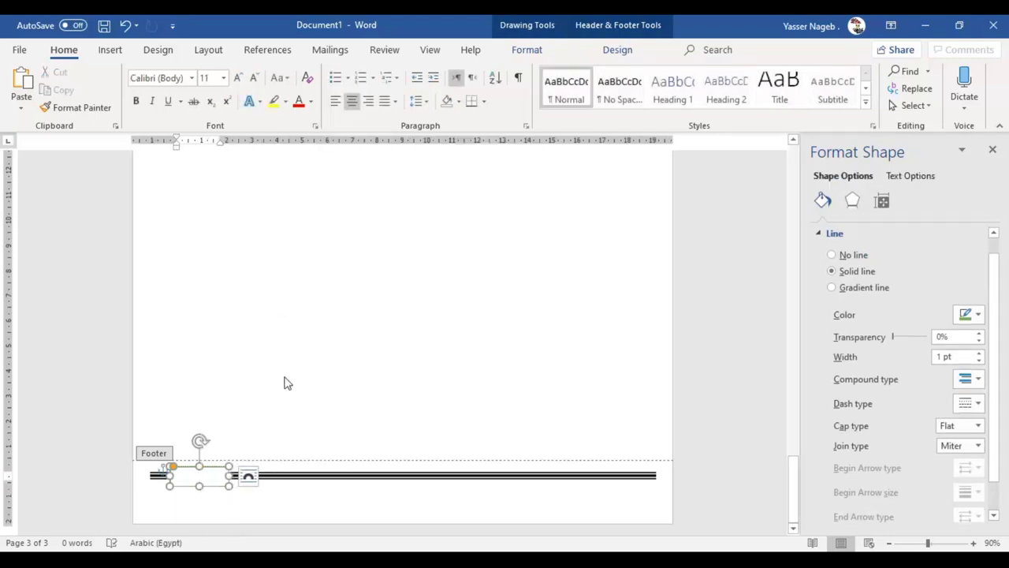
{"action": "type", "text": "3"}
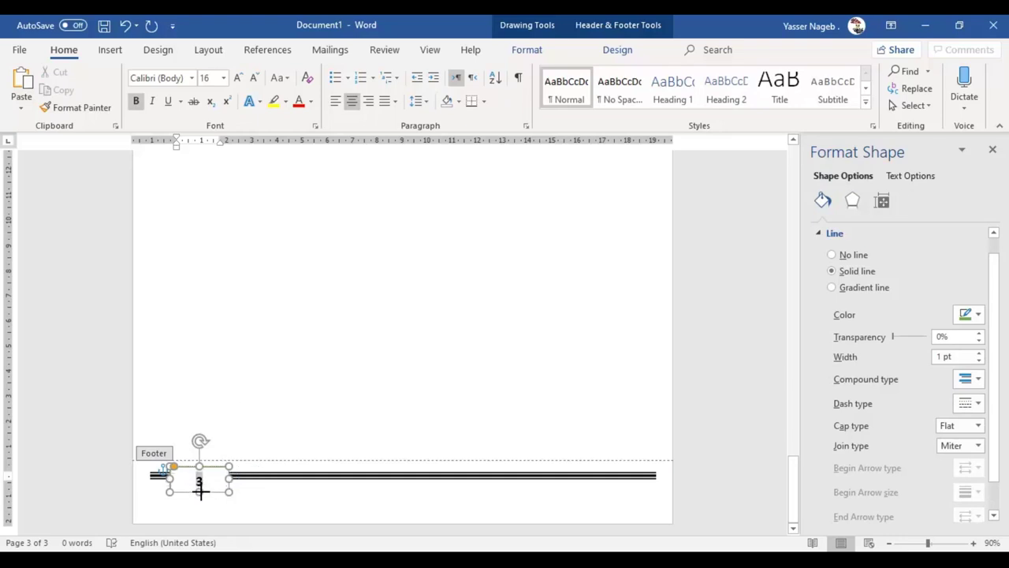
{"action": "key", "text": "Escape"}
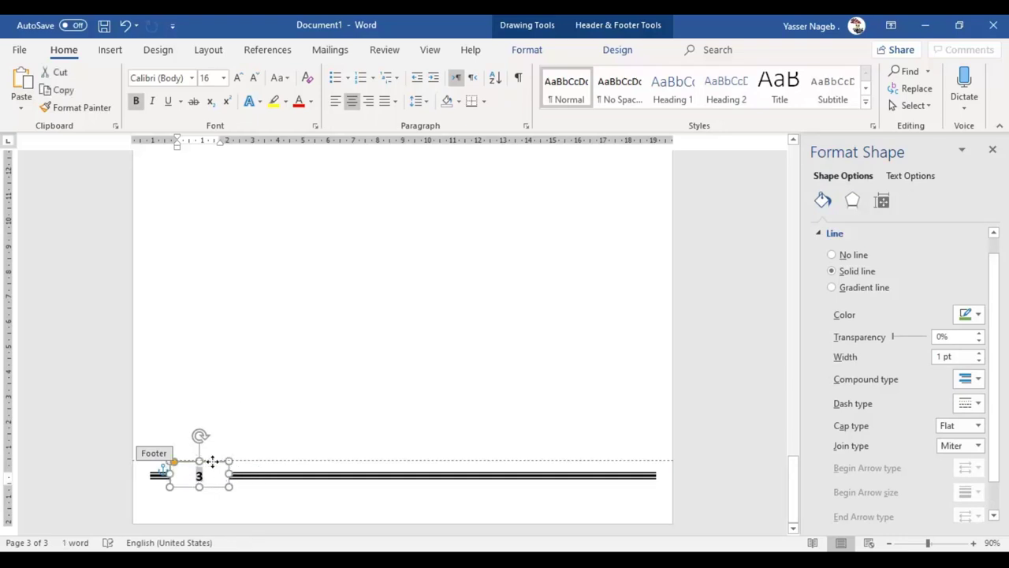
{"action": "double_click", "coordinate": [302, 414]}
Close the Format Text Effects pane, bringing page 2's footer with boxed number 2 into view.
{"action": "scroll", "coordinate": [331, 395], "scroll_direction": "up", "scroll_amount": 6}
{"action": "scroll", "coordinate": [304, 375], "scroll_direction": "up", "scroll_amount": 6}
{"action": "scroll", "coordinate": [286, 359], "scroll_direction": "up", "scroll_amount": 6}
{"action": "scroll", "coordinate": [286, 358], "scroll_direction": "up", "scroll_amount": 6}
{"action": "scroll", "coordinate": [285, 359], "scroll_direction": "up", "scroll_amount": 6}
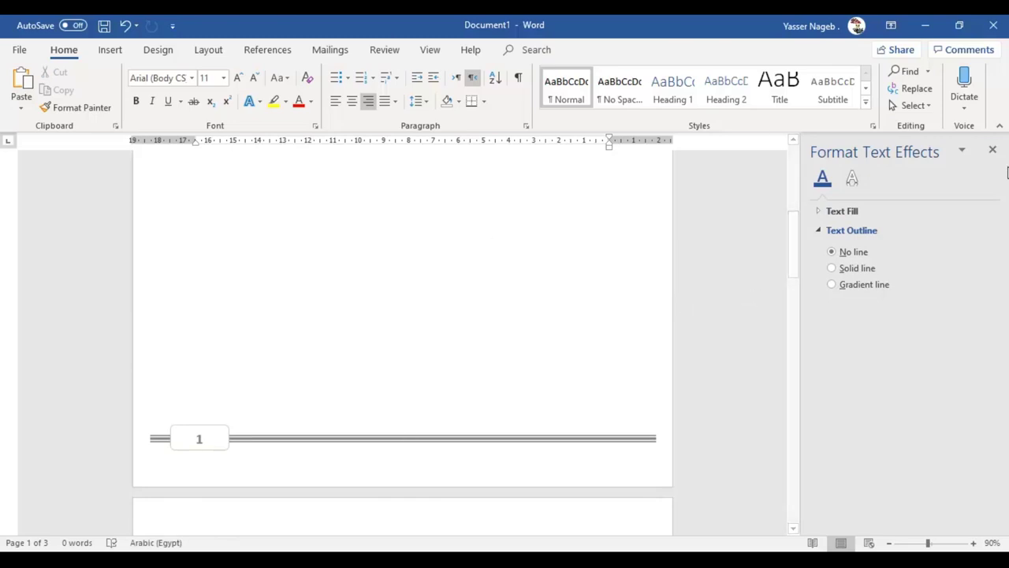
{"action": "left_click", "coordinate": [992, 149]}
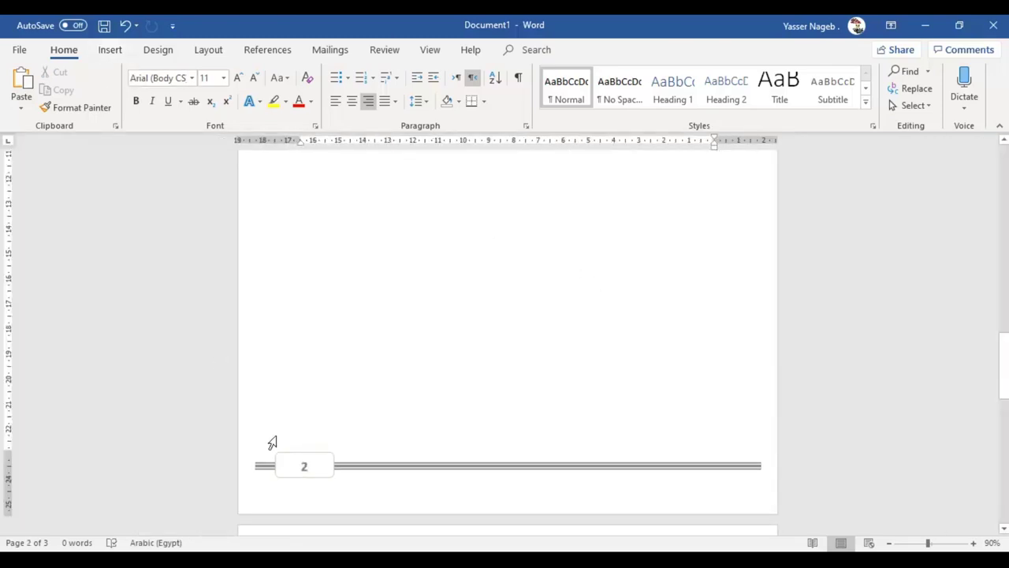
{"action": "left_click", "coordinate": [108, 52]}
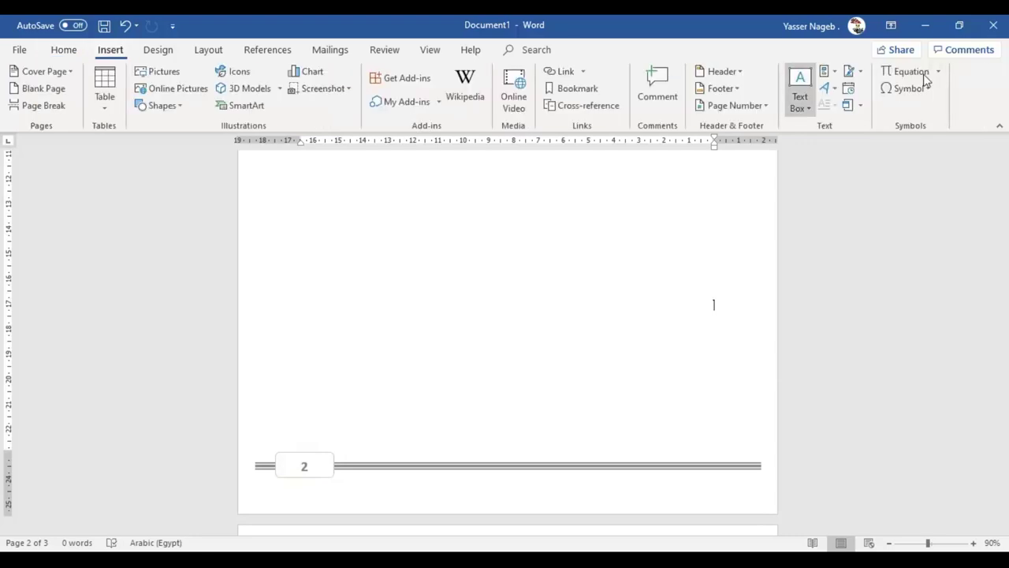
Set page numbers to the 1, 2, 3 format, starting at 5.
{"action": "left_click", "coordinate": [758, 105]}
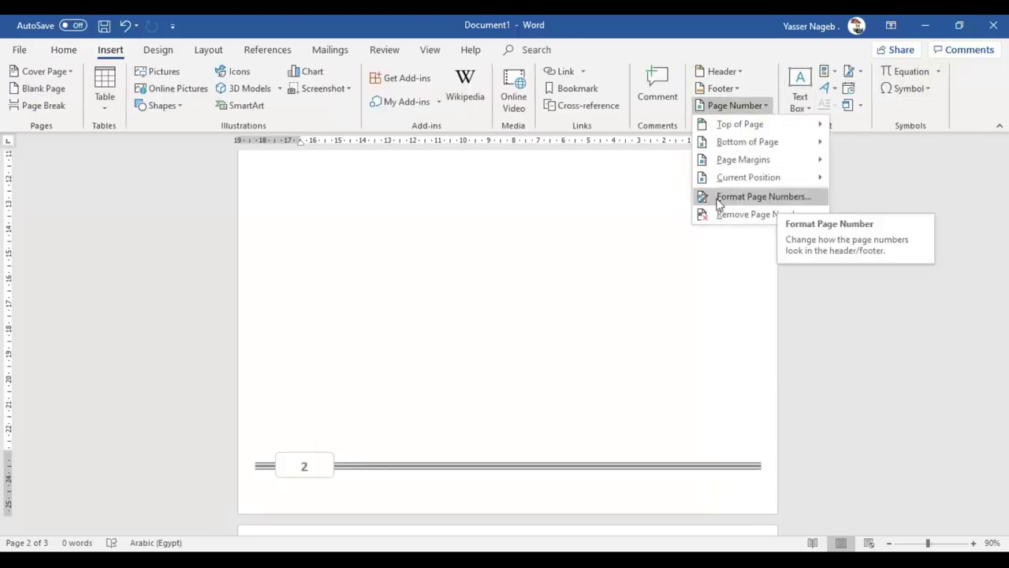
{"action": "left_click", "coordinate": [820, 197]}
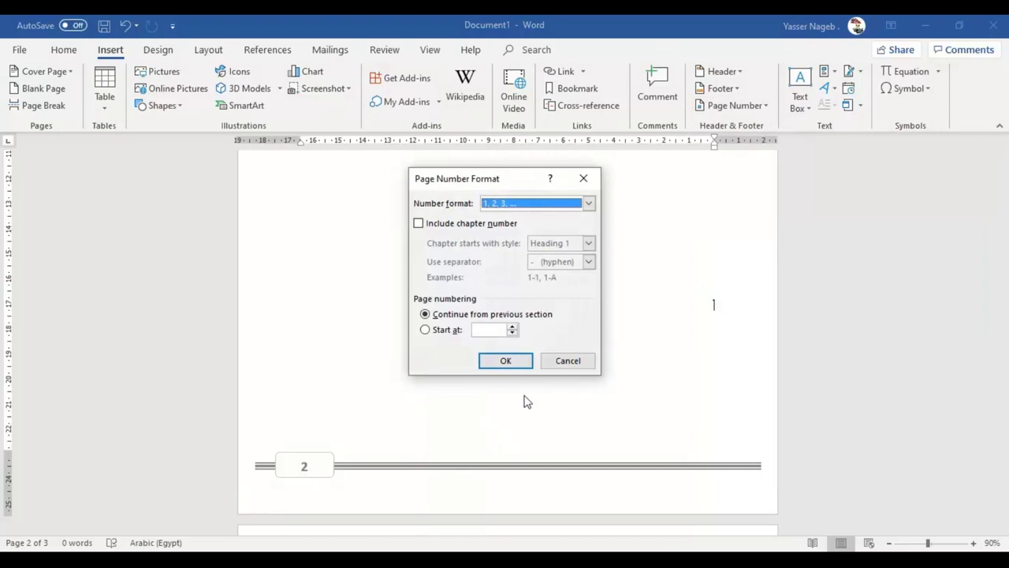
{"action": "left_click", "coordinate": [528, 205]}
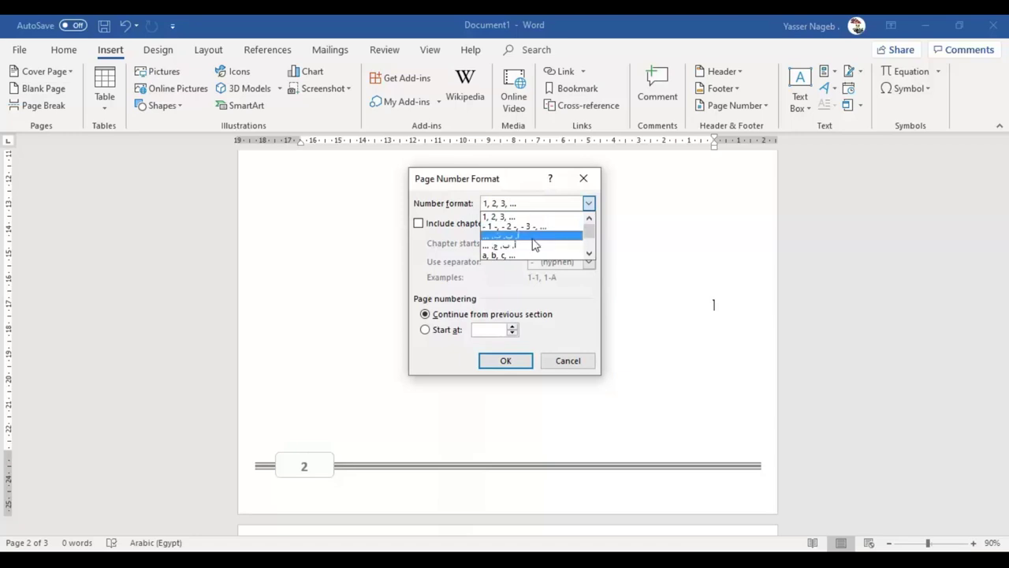
{"action": "scroll", "coordinate": [533, 245], "scroll_direction": "down", "scroll_amount": 1}
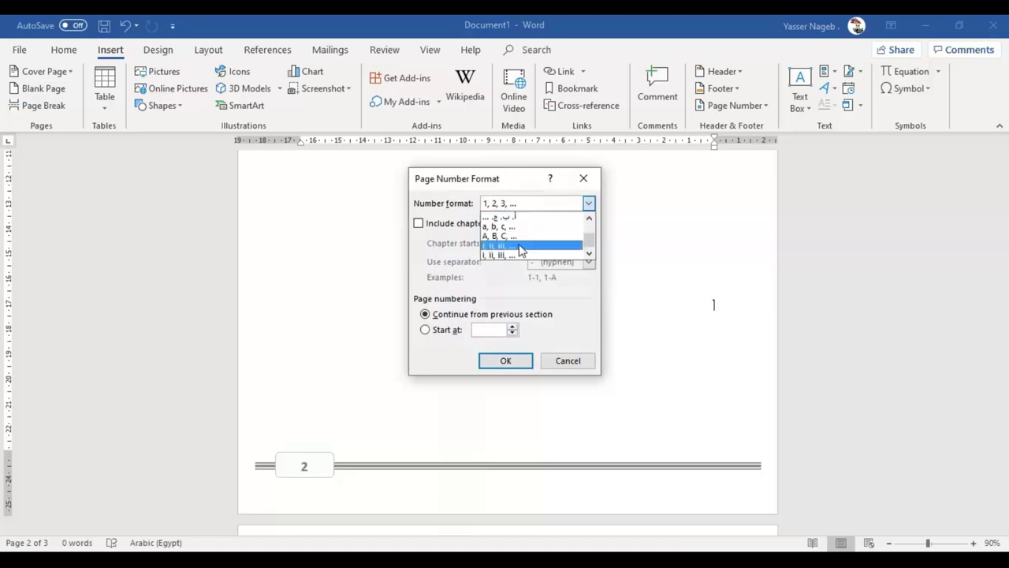
{"action": "left_click", "coordinate": [570, 300]}
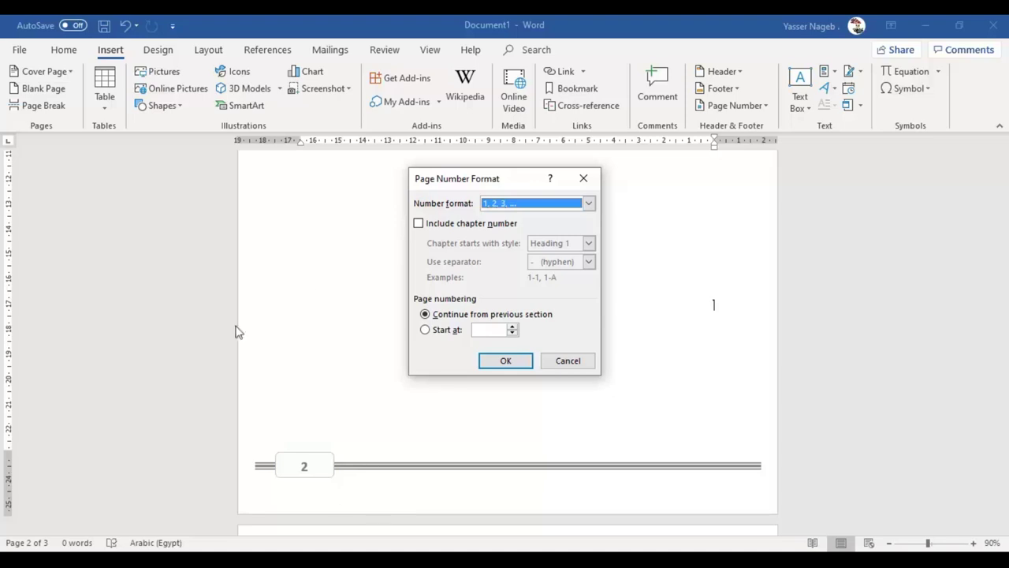
{"action": "left_click", "coordinate": [495, 331]}
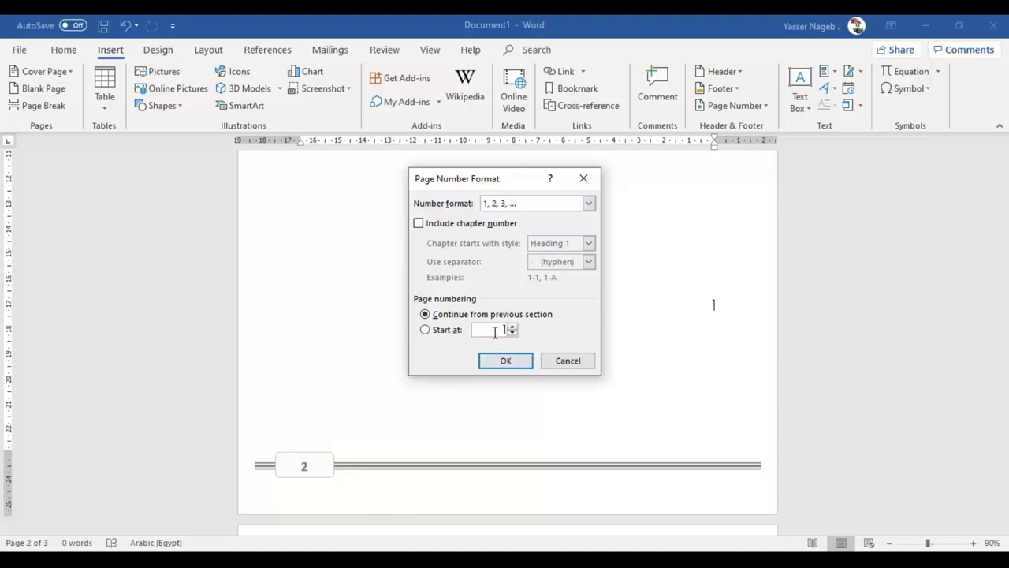
{"action": "type", "text": "5"}
{"action": "left_click", "coordinate": [514, 364]}
{"action": "scroll", "coordinate": [415, 389], "scroll_direction": "down", "scroll_amount": 5}
{"action": "scroll", "coordinate": [416, 390], "scroll_direction": "up", "scroll_amount": 5}
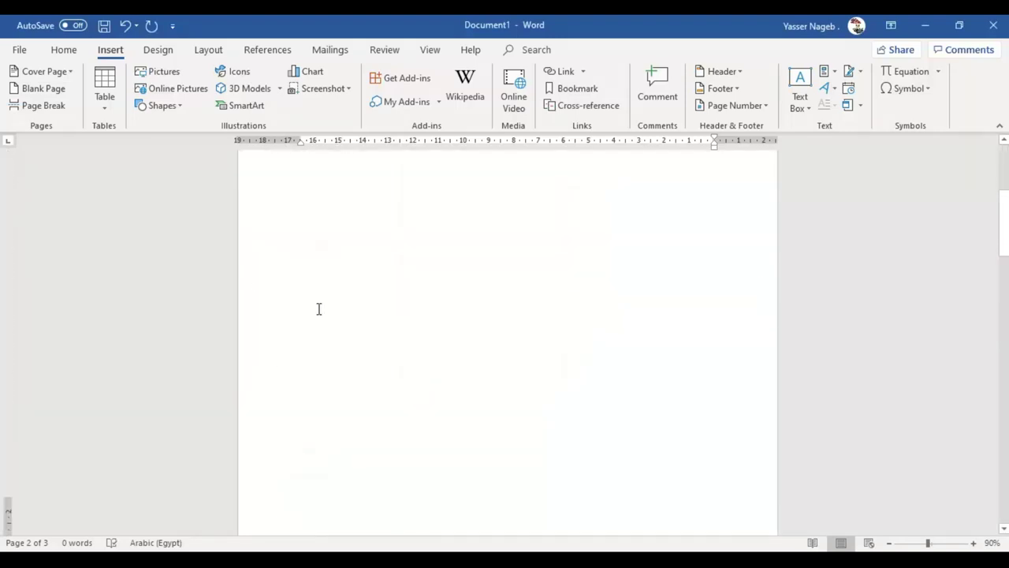
{"action": "scroll", "coordinate": [318, 311], "scroll_direction": "down", "scroll_amount": 5}
{"action": "scroll", "coordinate": [317, 331], "scroll_direction": "down", "scroll_amount": 2}
{"action": "scroll", "coordinate": [318, 329], "scroll_direction": "down", "scroll_amount": 5}
{"action": "scroll", "coordinate": [318, 329], "scroll_direction": "down", "scroll_amount": 5}
{"action": "scroll", "coordinate": [318, 329], "scroll_direction": "down", "scroll_amount": 5}
{"action": "scroll", "coordinate": [318, 329], "scroll_direction": "down", "scroll_amount": 1}
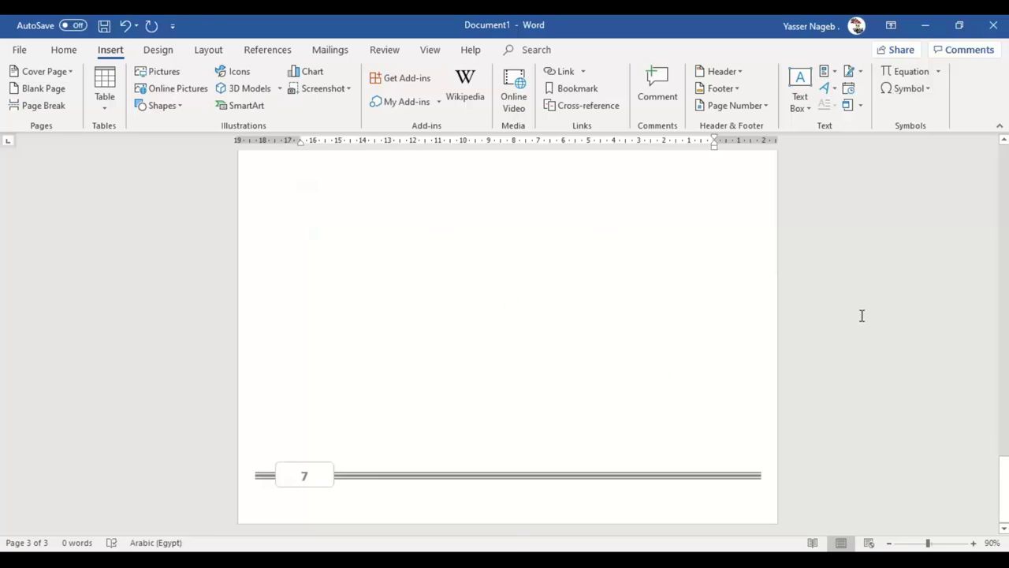
{"action": "scroll", "coordinate": [610, 347], "scroll_direction": "up", "scroll_amount": 3}
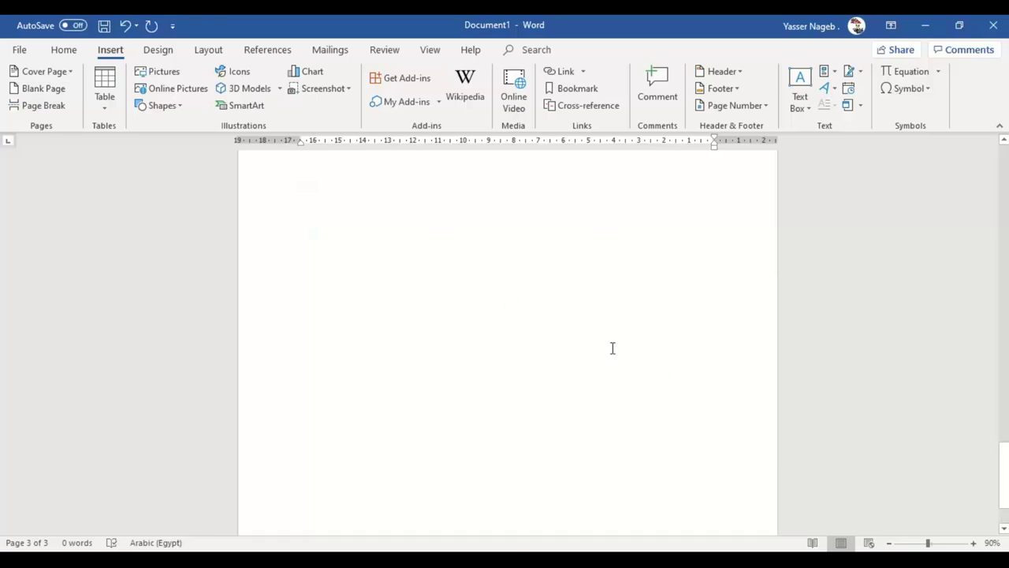
{"action": "scroll", "coordinate": [610, 347], "scroll_direction": "up", "scroll_amount": 3}
{"action": "scroll", "coordinate": [610, 347], "scroll_direction": "up", "scroll_amount": 3}
{"action": "scroll", "coordinate": [612, 348], "scroll_direction": "up", "scroll_amount": 3}
{"action": "scroll", "coordinate": [613, 347], "scroll_direction": "up", "scroll_amount": 3}
{"action": "scroll", "coordinate": [613, 348], "scroll_direction": "up", "scroll_amount": 3}
{"action": "scroll", "coordinate": [612, 348], "scroll_direction": "up", "scroll_amount": 3}
{"action": "scroll", "coordinate": [612, 348], "scroll_direction": "up", "scroll_amount": 2}
{"action": "scroll", "coordinate": [612, 348], "scroll_direction": "up", "scroll_amount": 1}
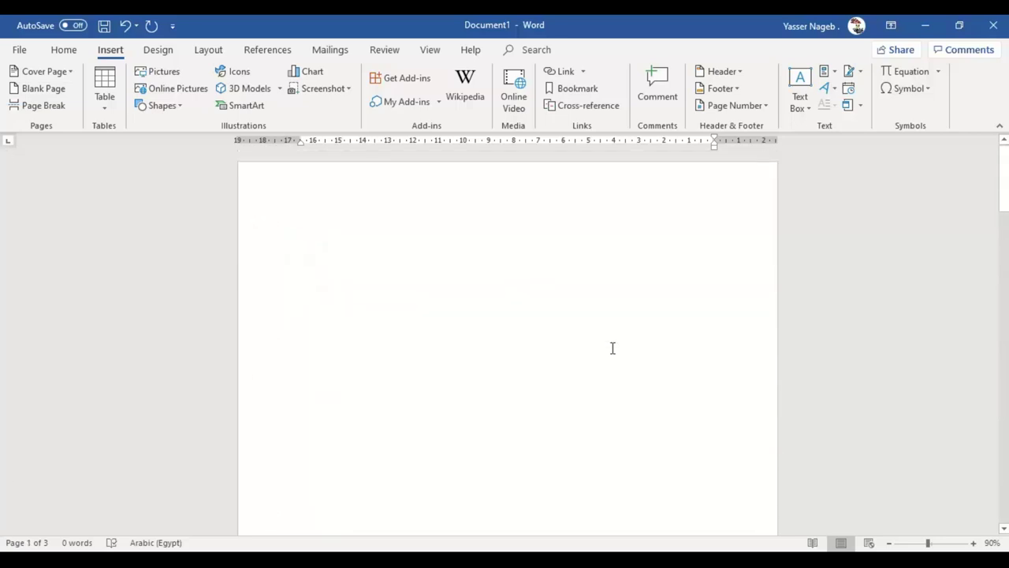